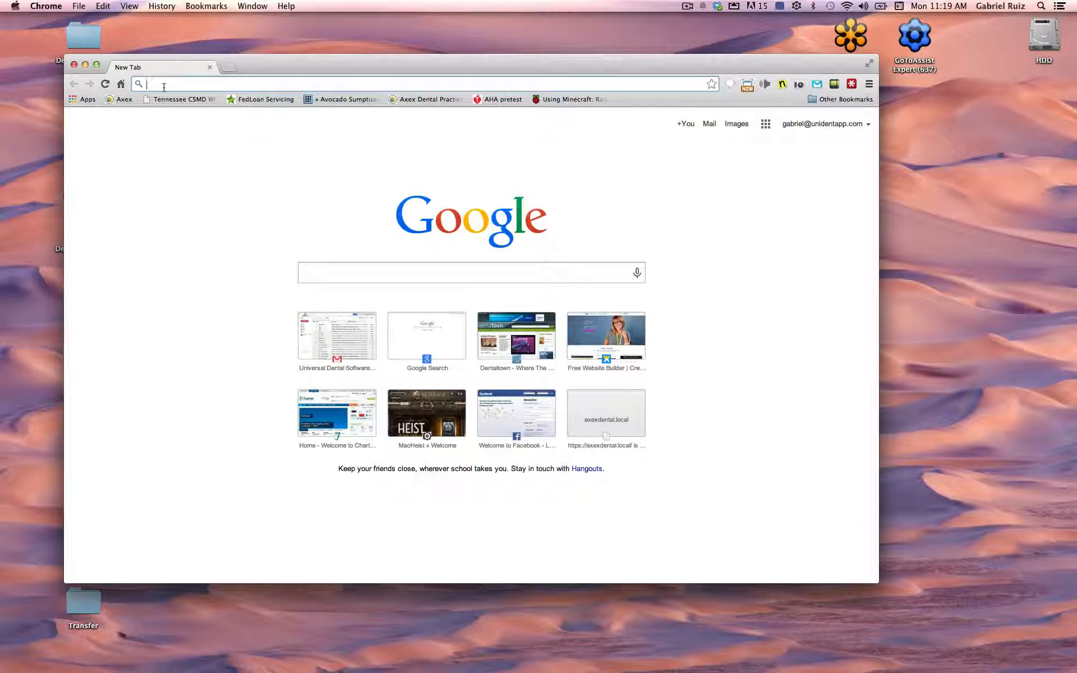
# Search Google for 'bonjour for windows' and open Apple Support's Bonjour page
pyautogui.write('boun')
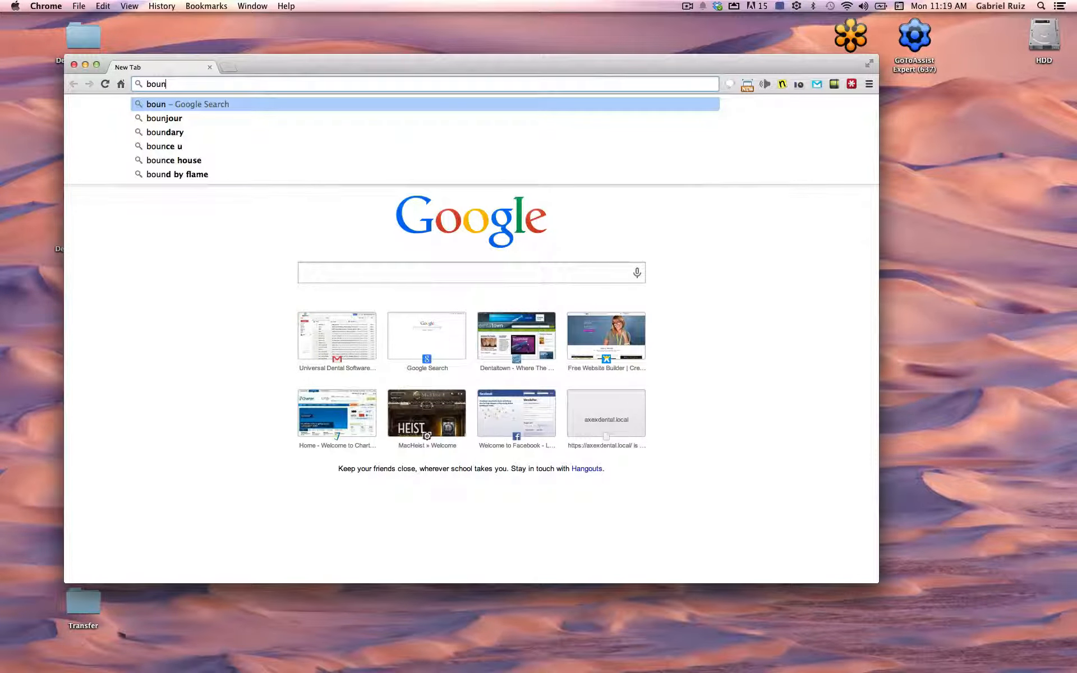
pyautogui.write('jour')
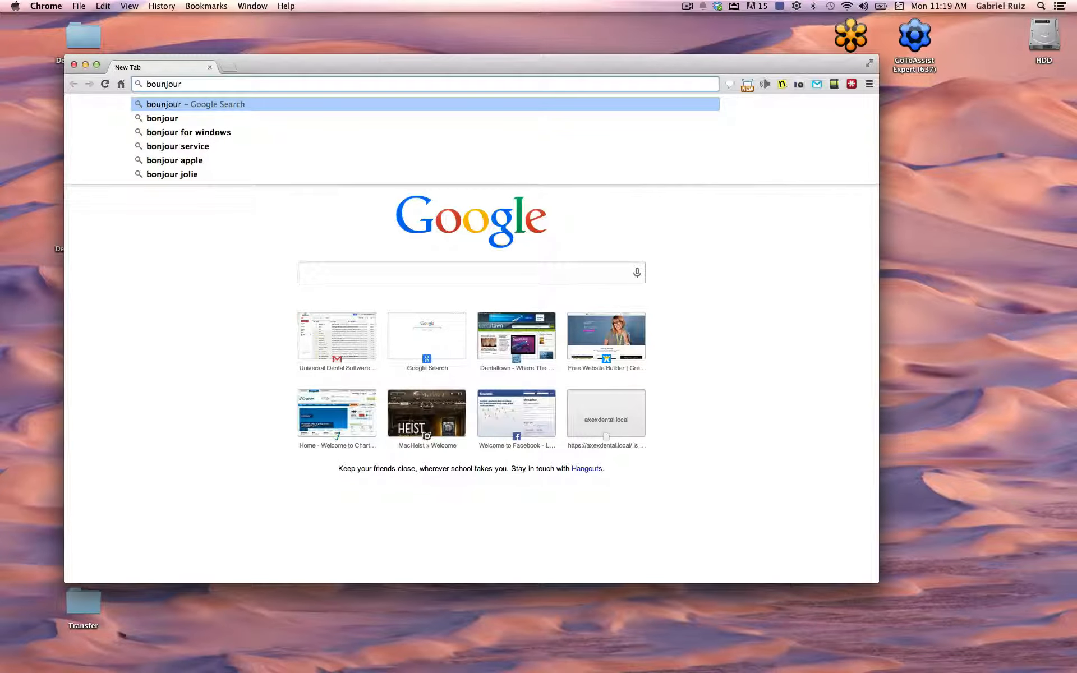
pyautogui.press('BackSpace')
pyautogui.press('BackSpace')
pyautogui.press('BackSpace')
pyautogui.press('BackSpace')
pyautogui.press('BackSpace')
pyautogui.press('BackSpace')
pyautogui.write('njour')
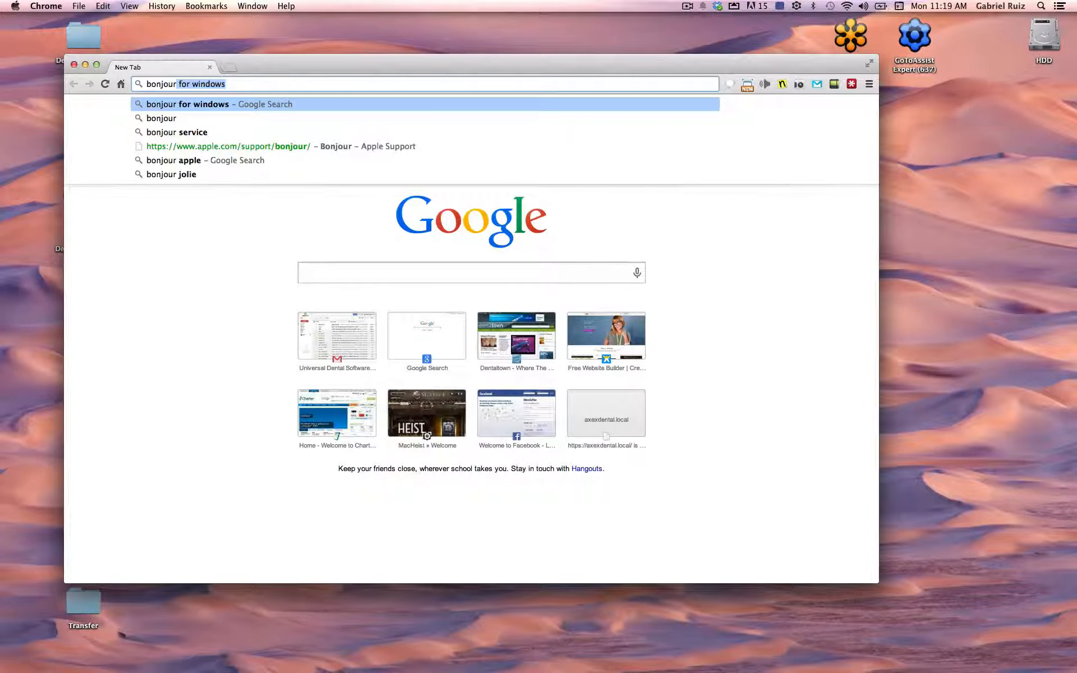
pyautogui.press('Return')
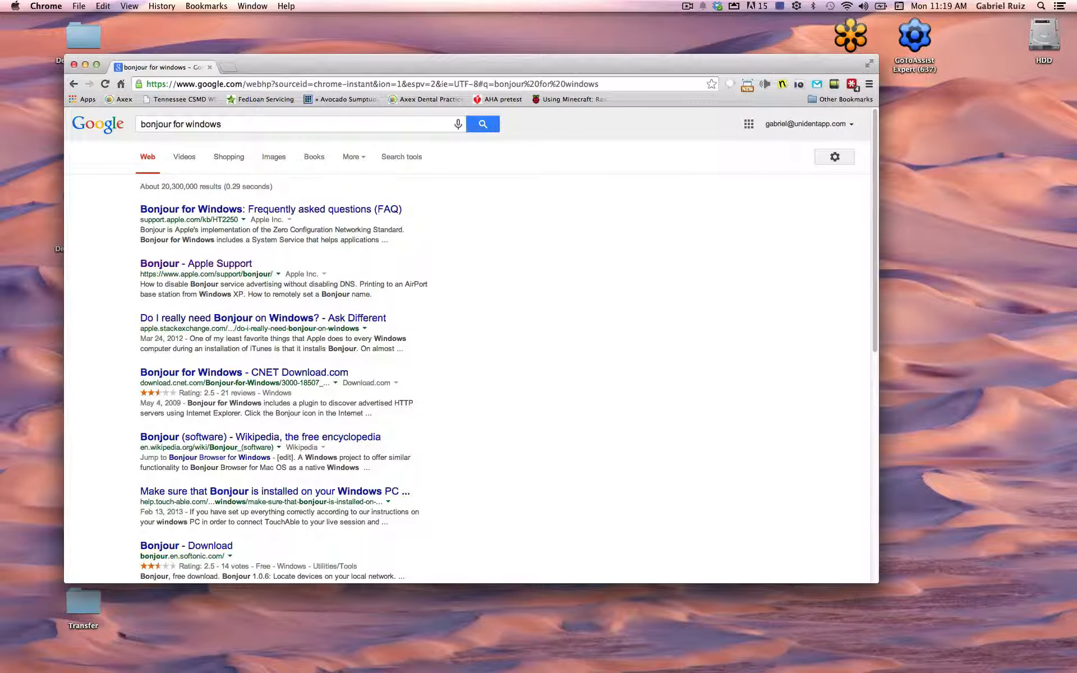
pyautogui.click(155, 265)
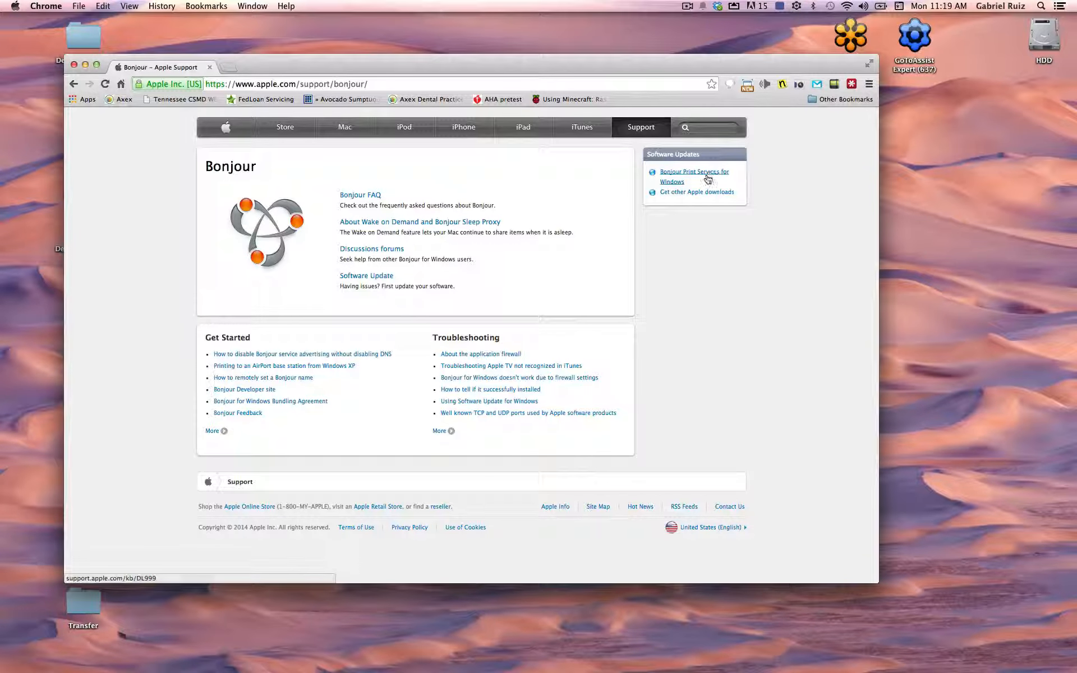
# Open the Bonjour Print Services for Windows v2.0.2 download page, then select the address bar
pyautogui.click(706, 179)
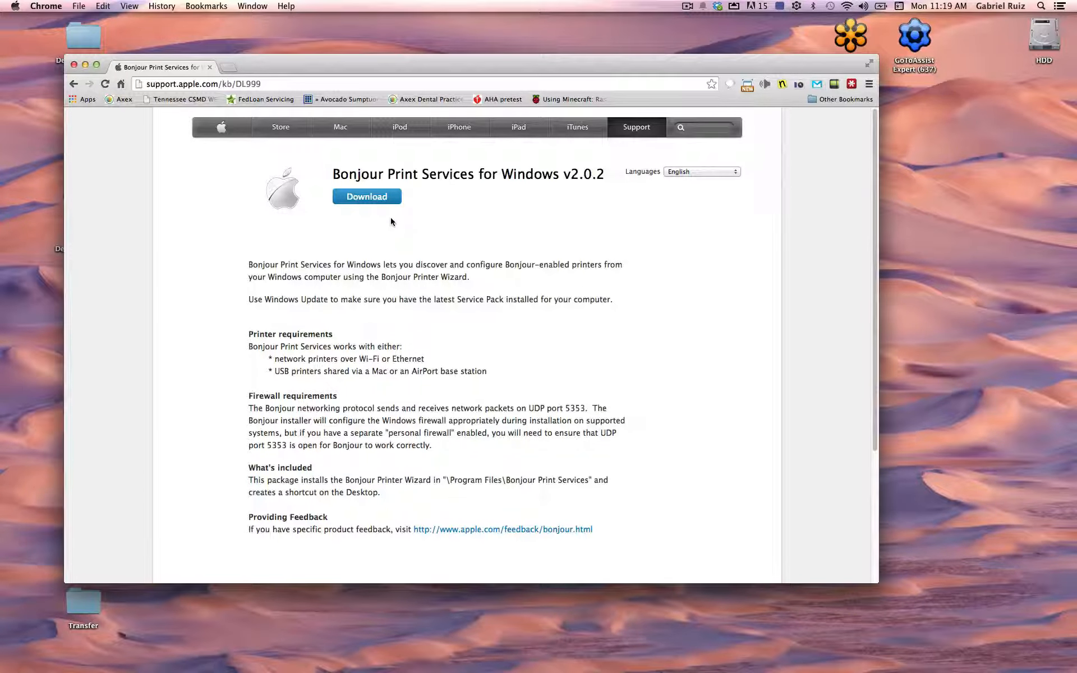
pyautogui.click(304, 84)
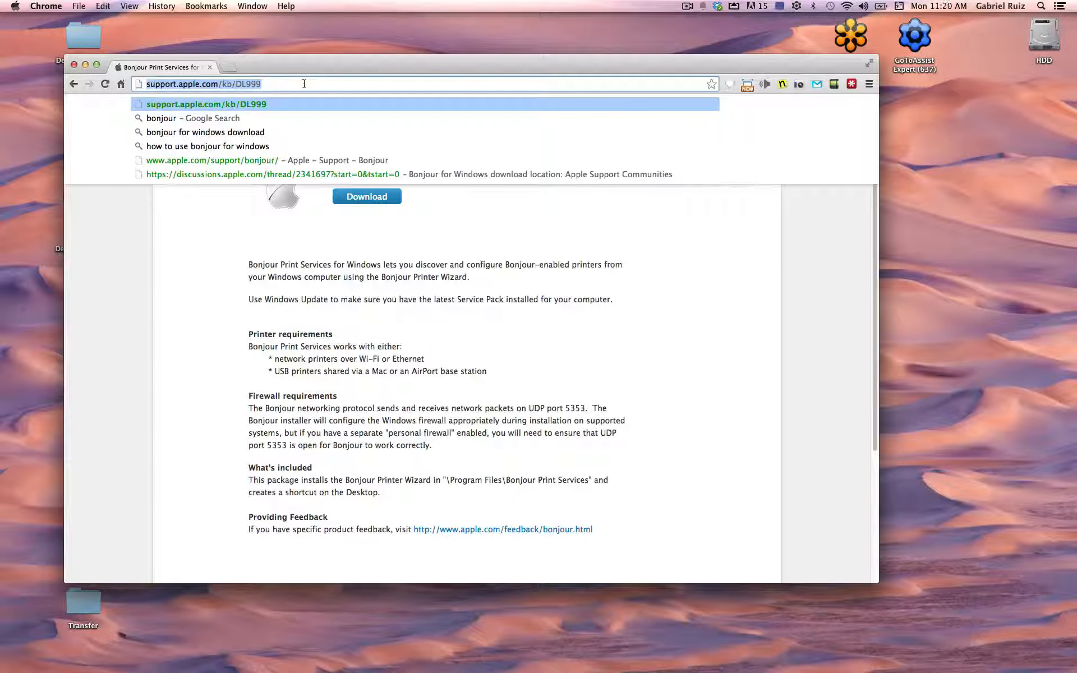
pyautogui.write('hh')
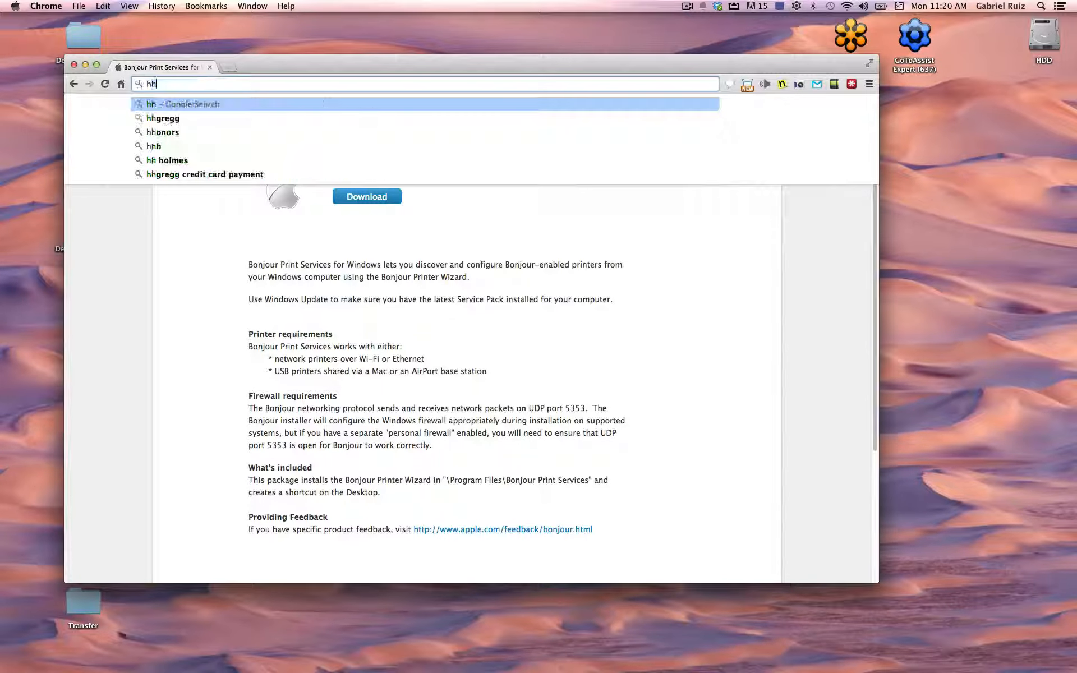
pyautogui.press('BackSpace')
pyautogui.write('tt')
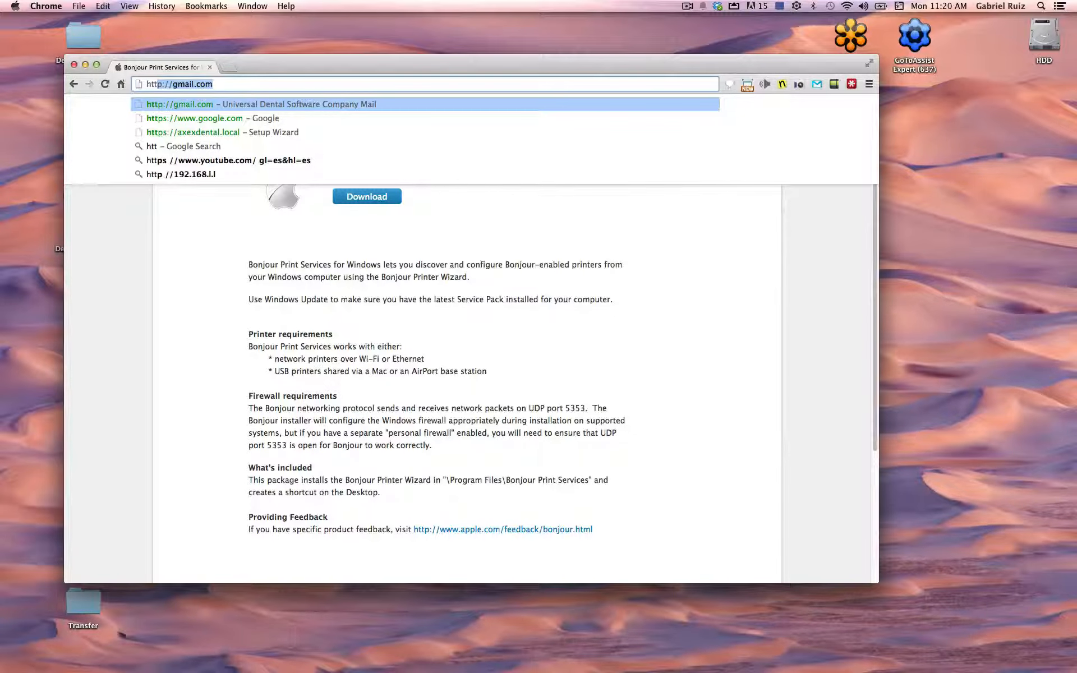
pyautogui.write('p')
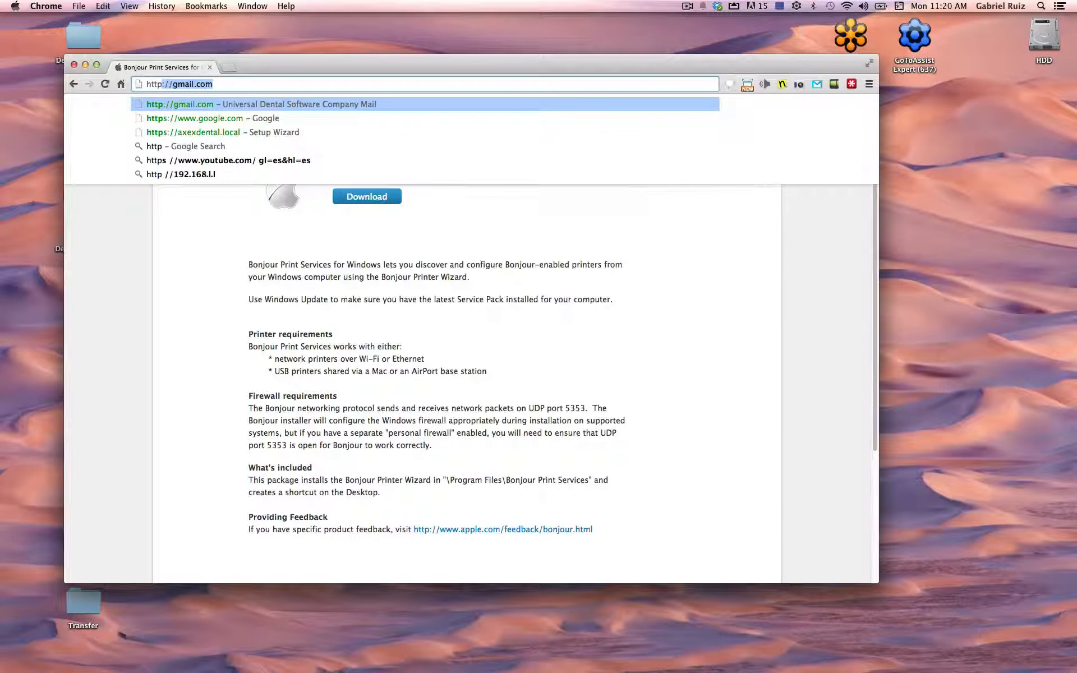
pyautogui.write(':')
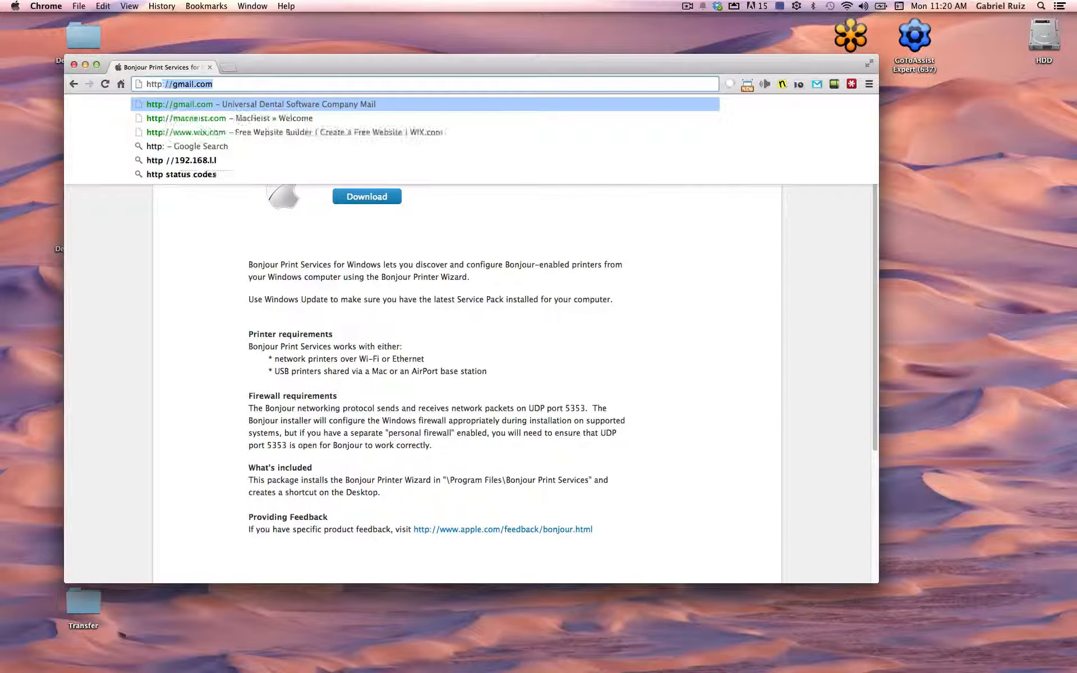
pyautogui.write('//')
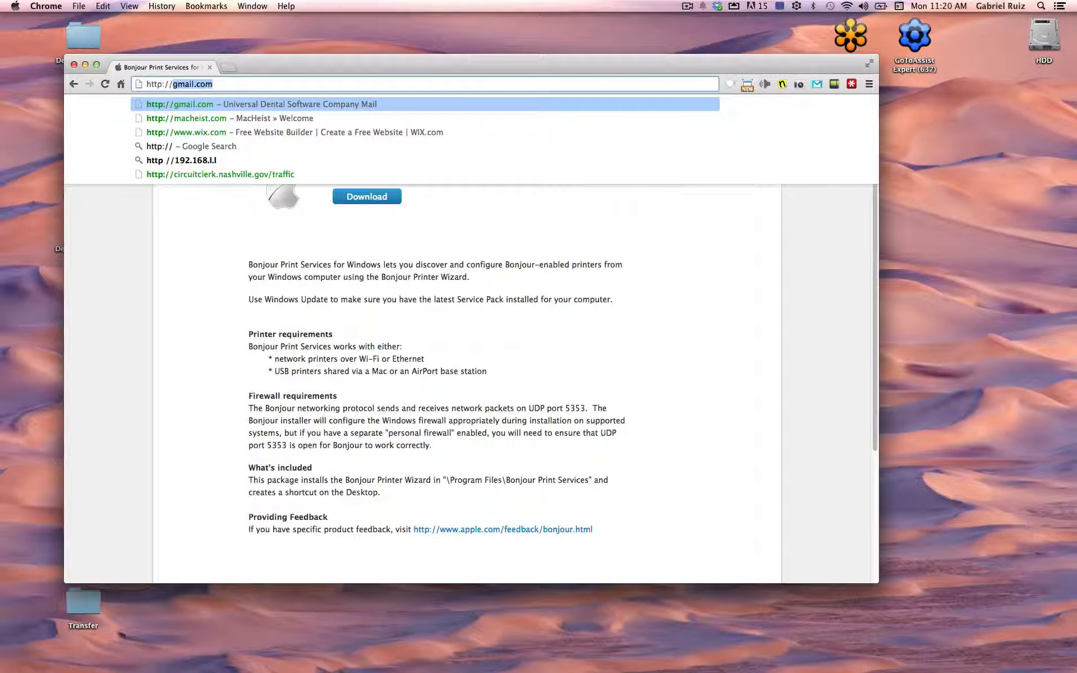
pyautogui.write('axex')
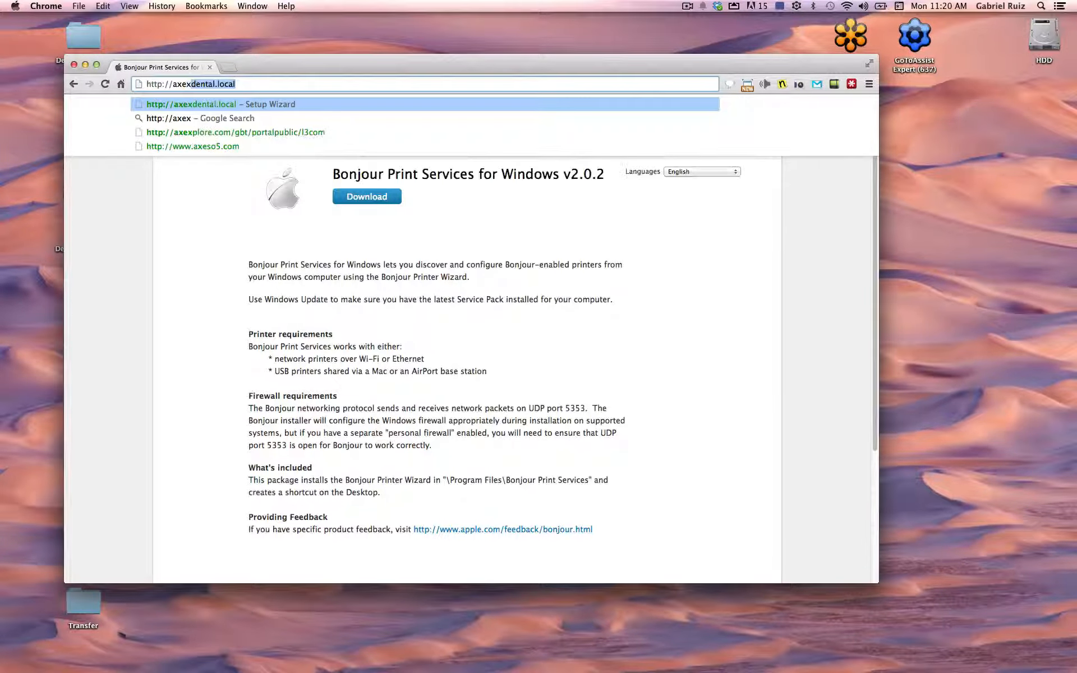
pyautogui.write('dental.local')
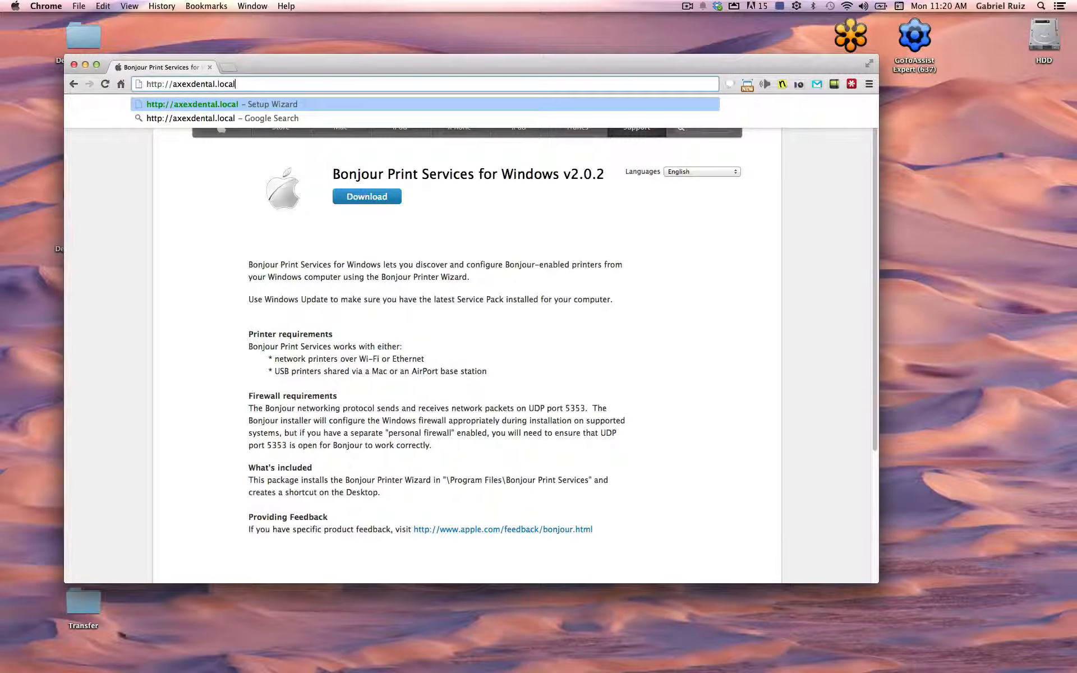
pyautogui.press('Return')
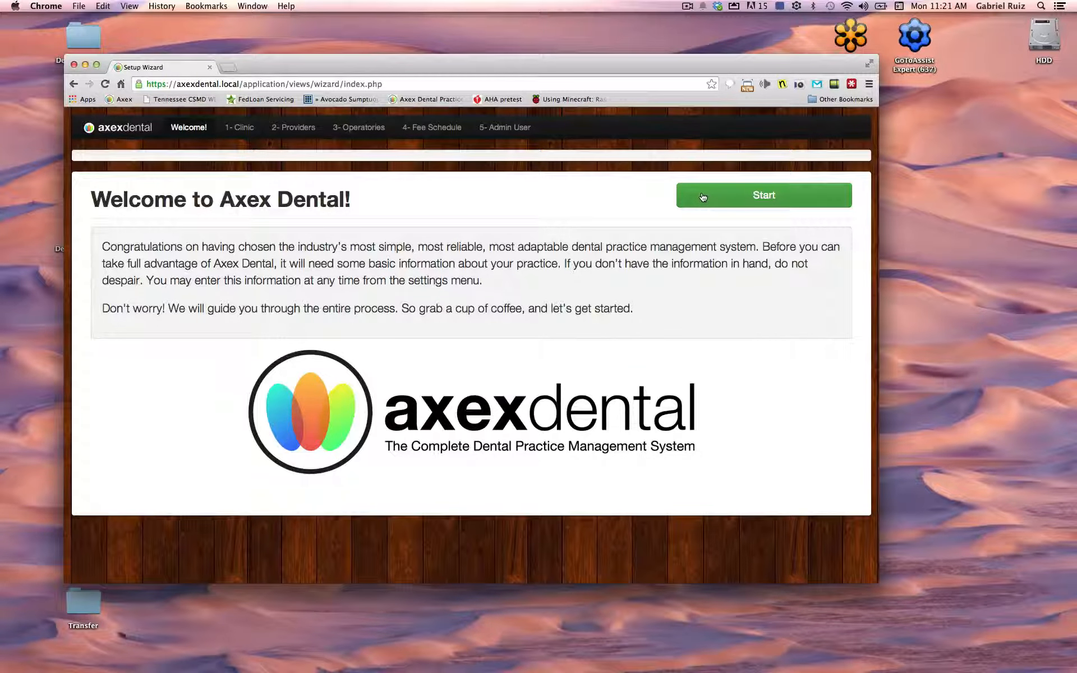
# Start the wizard, name the clinic 'Somewhat Painless Dental' and keep Clinic Type as Office
pyautogui.click(702, 196)
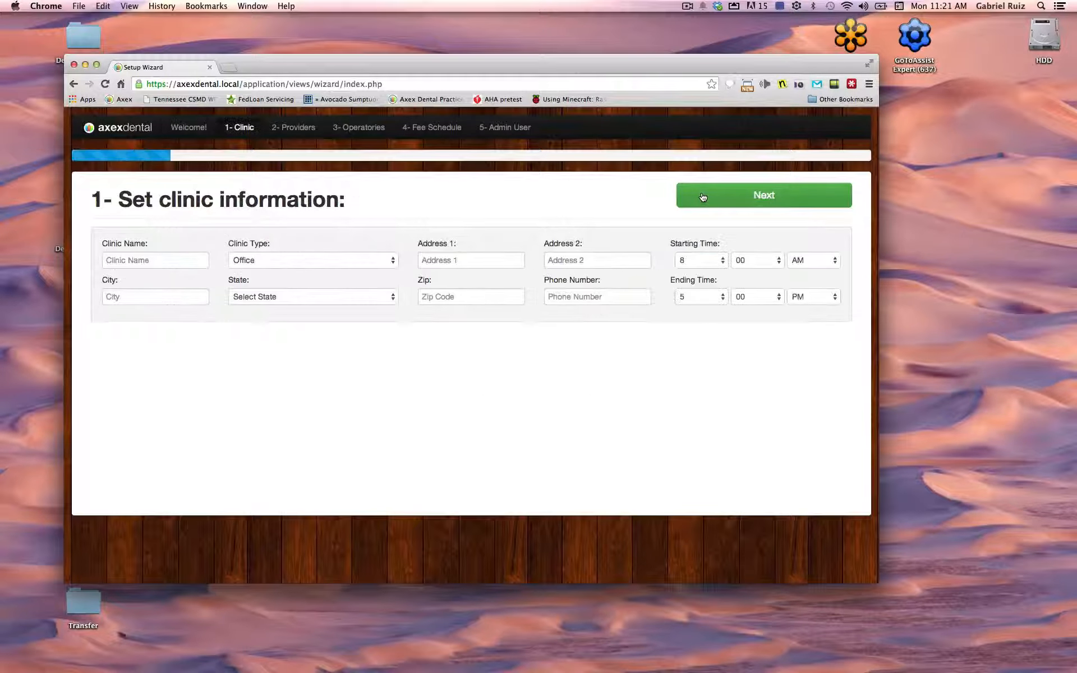
pyautogui.click(156, 260)
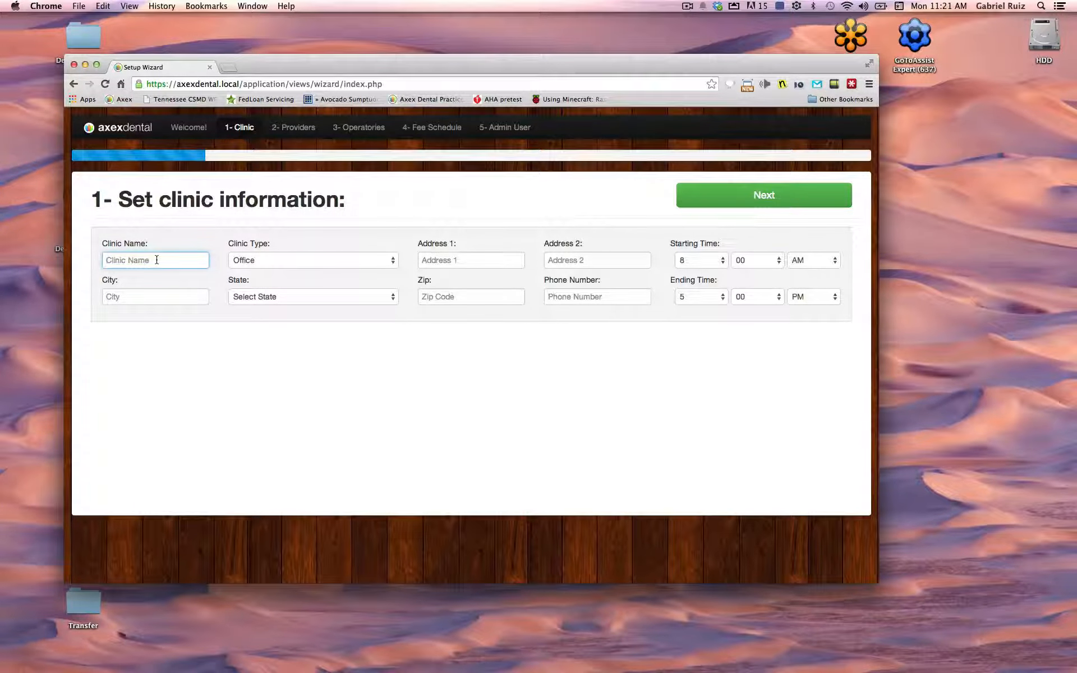
pyautogui.write('Som')
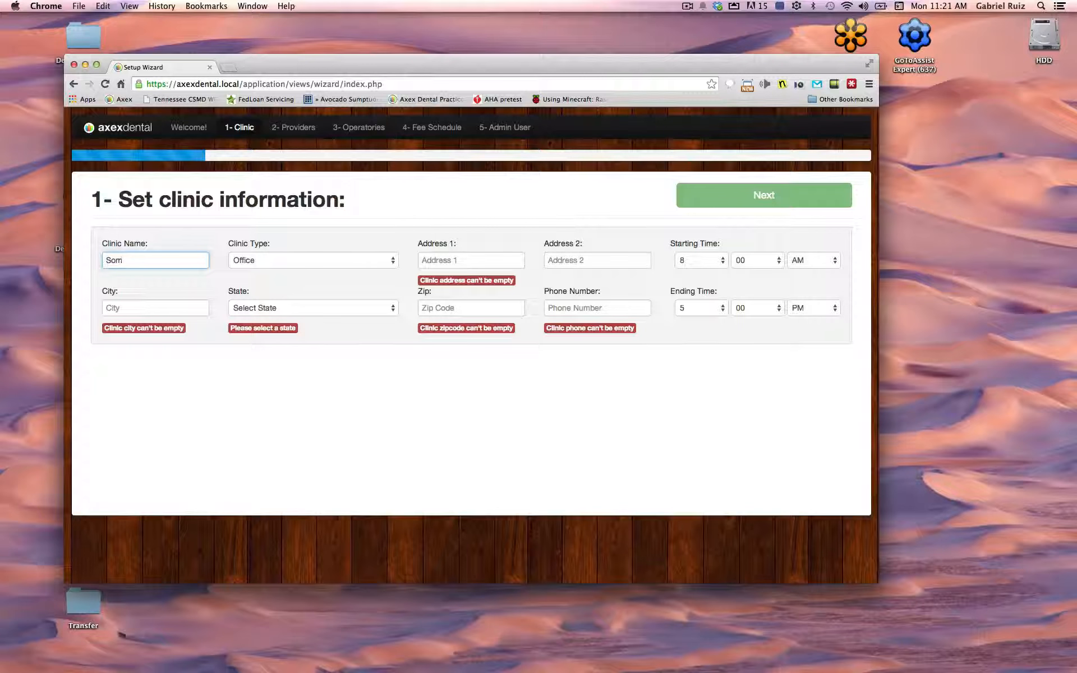
pyautogui.write('ewhat Painless Dental')
pyautogui.click(381, 261)
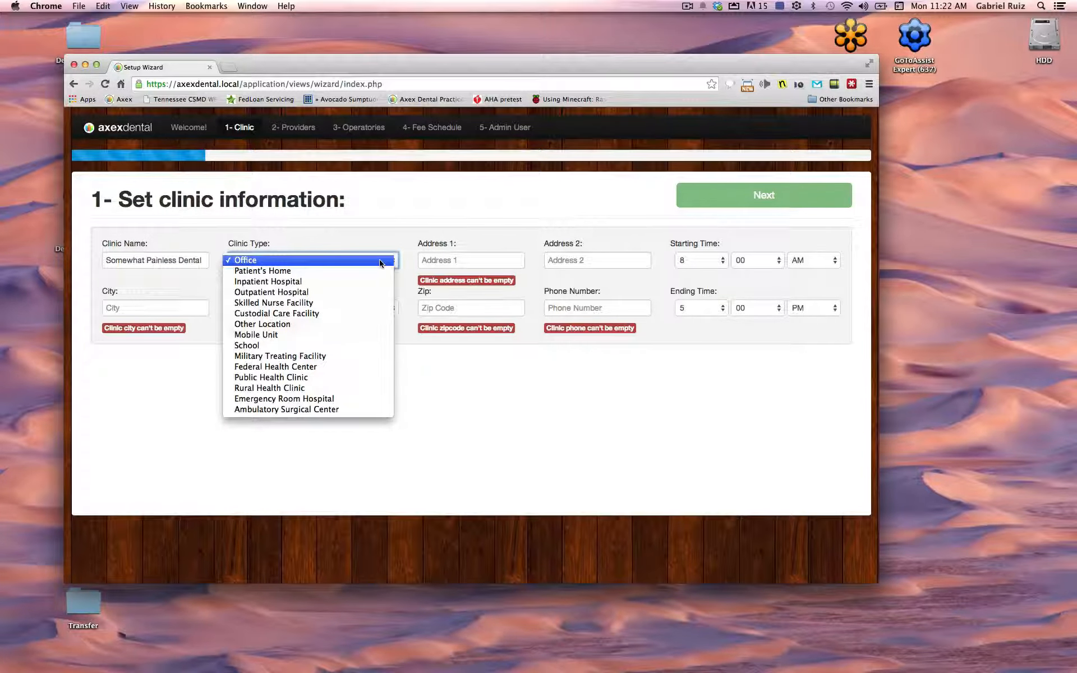
pyautogui.click(450, 260)
# Enter the clinic's street address and city
pyautogui.click(451, 261)
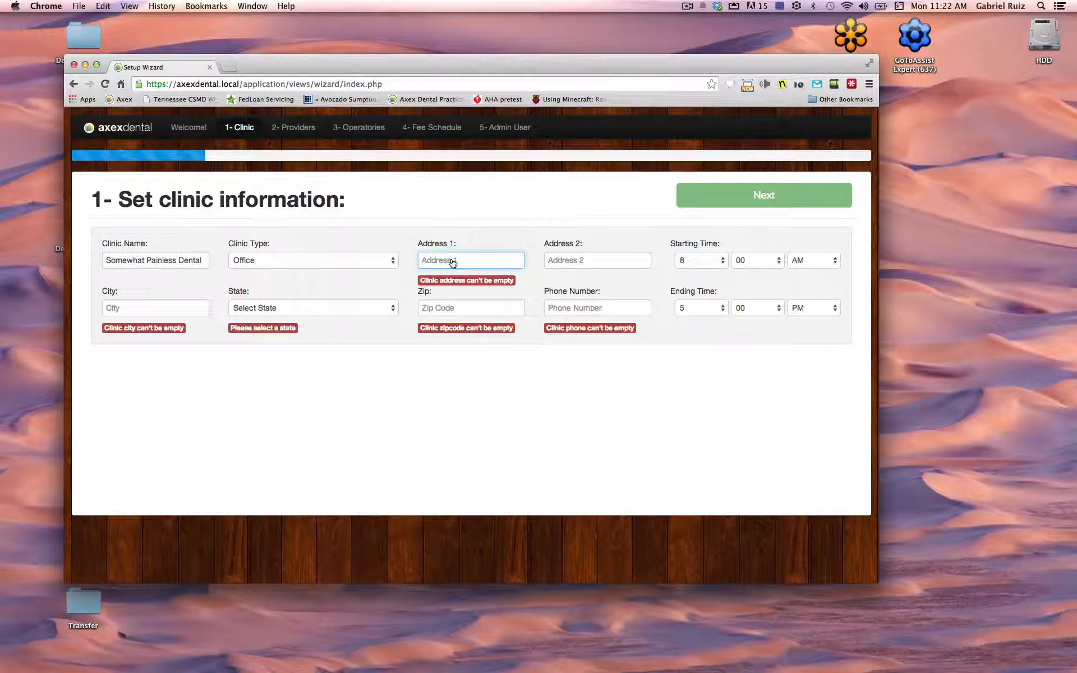
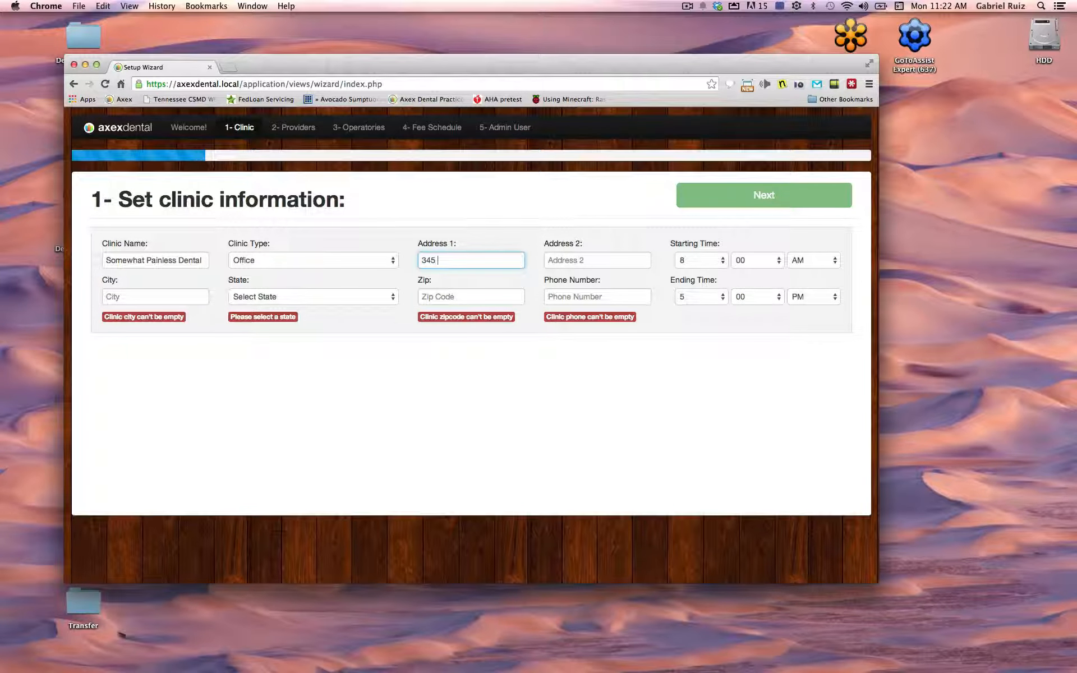
pyautogui.press('Tab')
pyautogui.press('Tab')
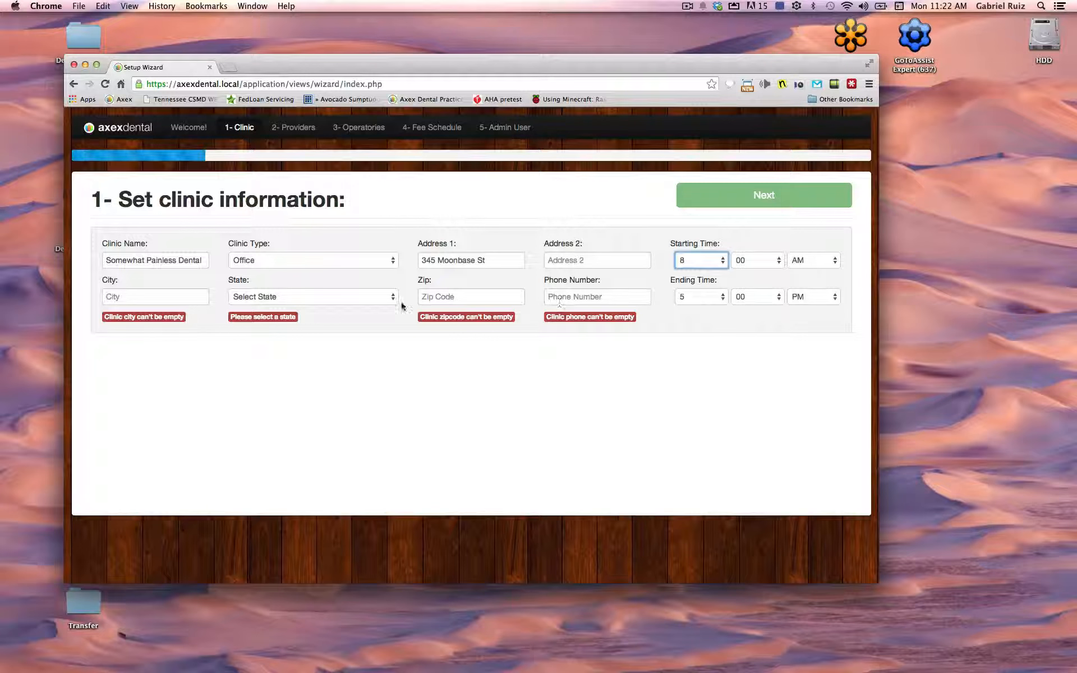
pyautogui.click(134, 299)
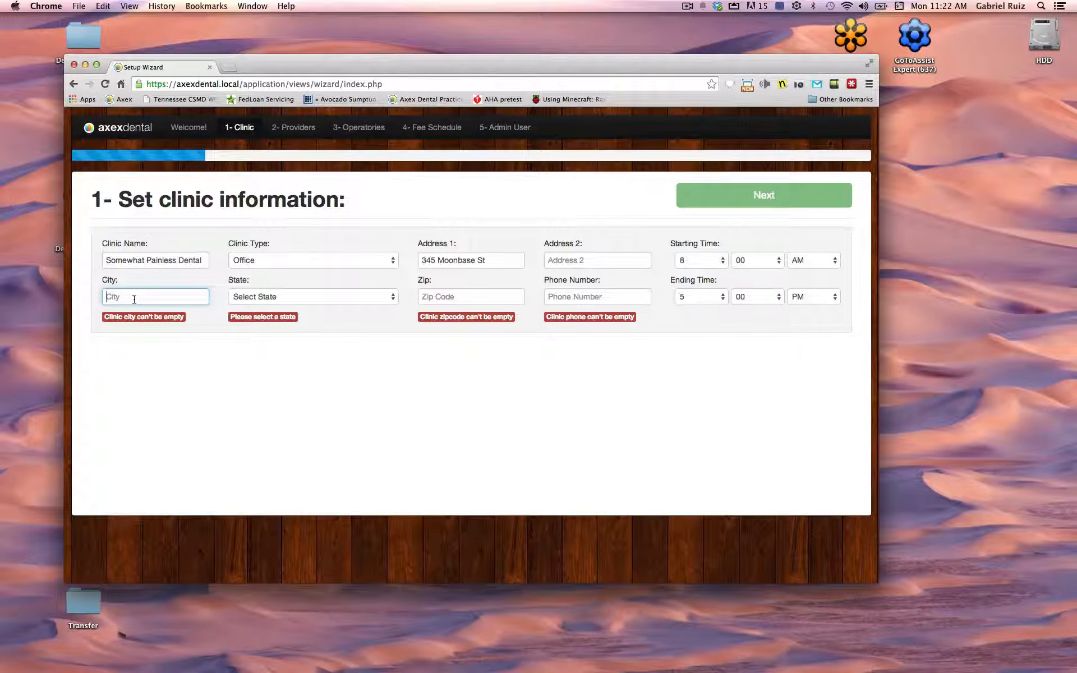
pyautogui.write('Leoma')
# Set the state to Tennessee, enter the zip code and phone number, and continue to providers
pyautogui.press('Tab')
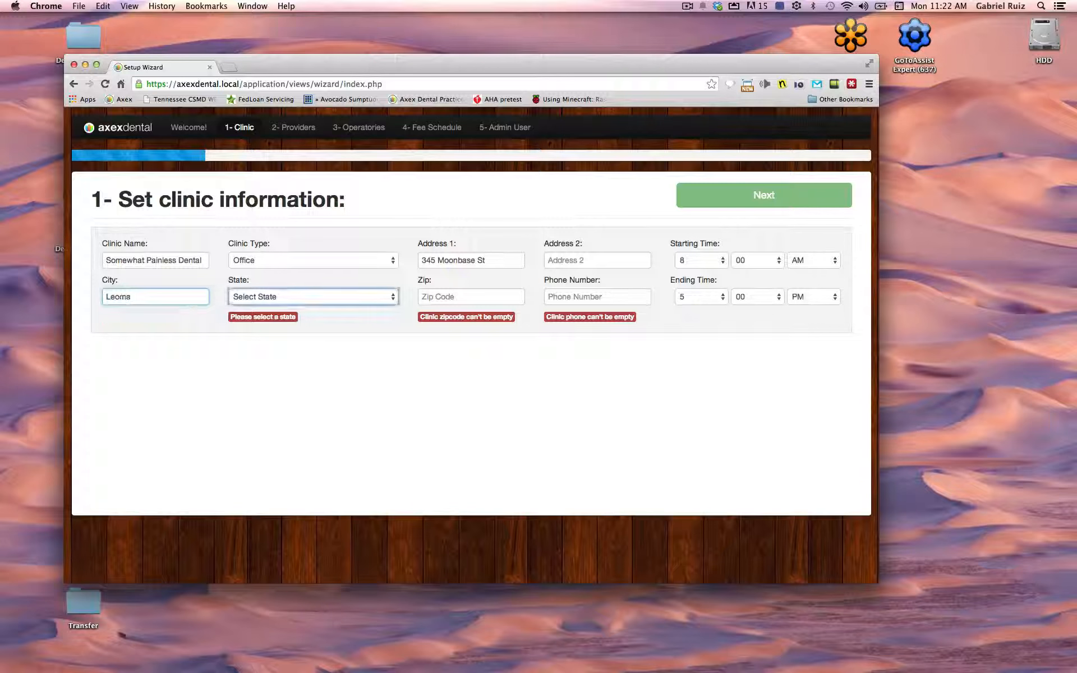
pyautogui.press('t')
pyautogui.press('Tab')
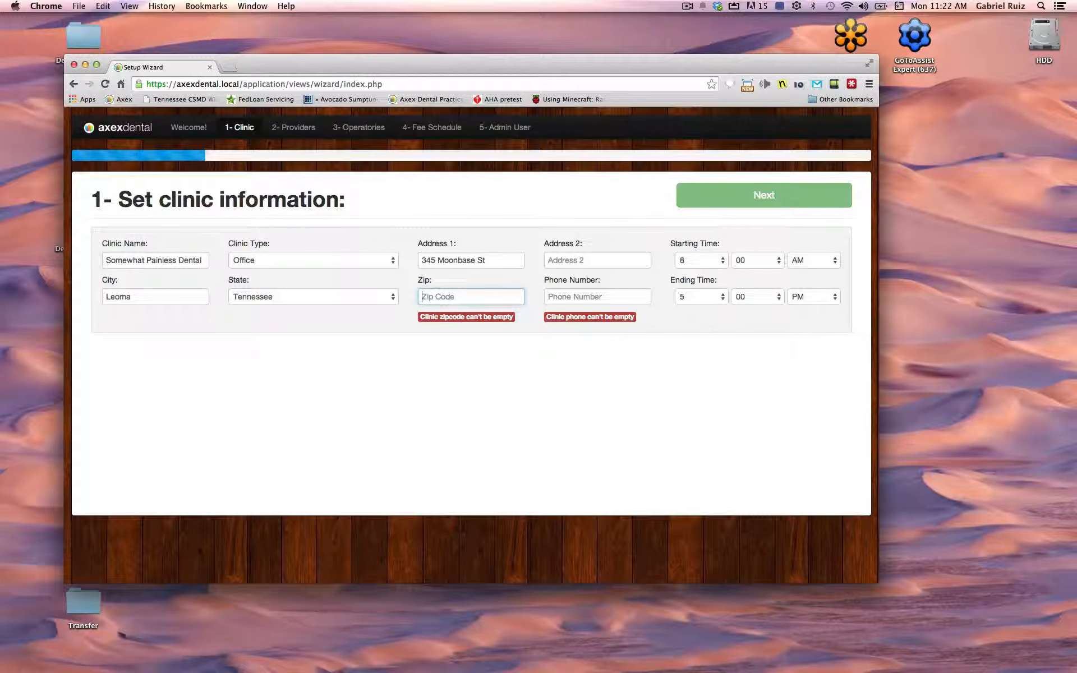
pyautogui.write('38464')
pyautogui.press('Tab')
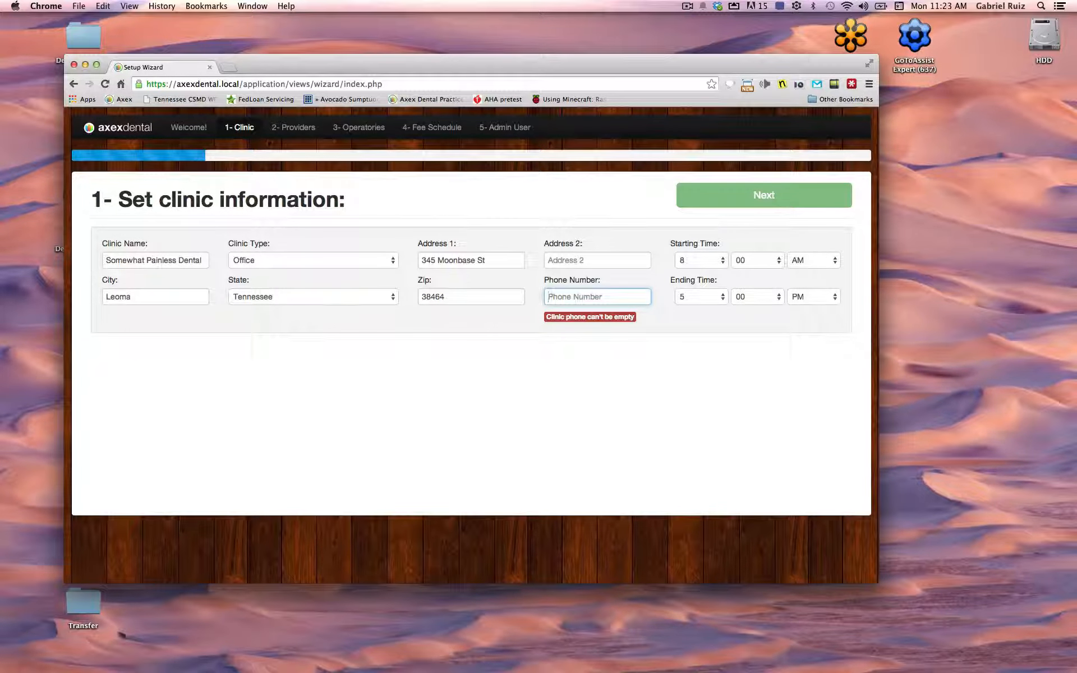
pyautogui.write('555')
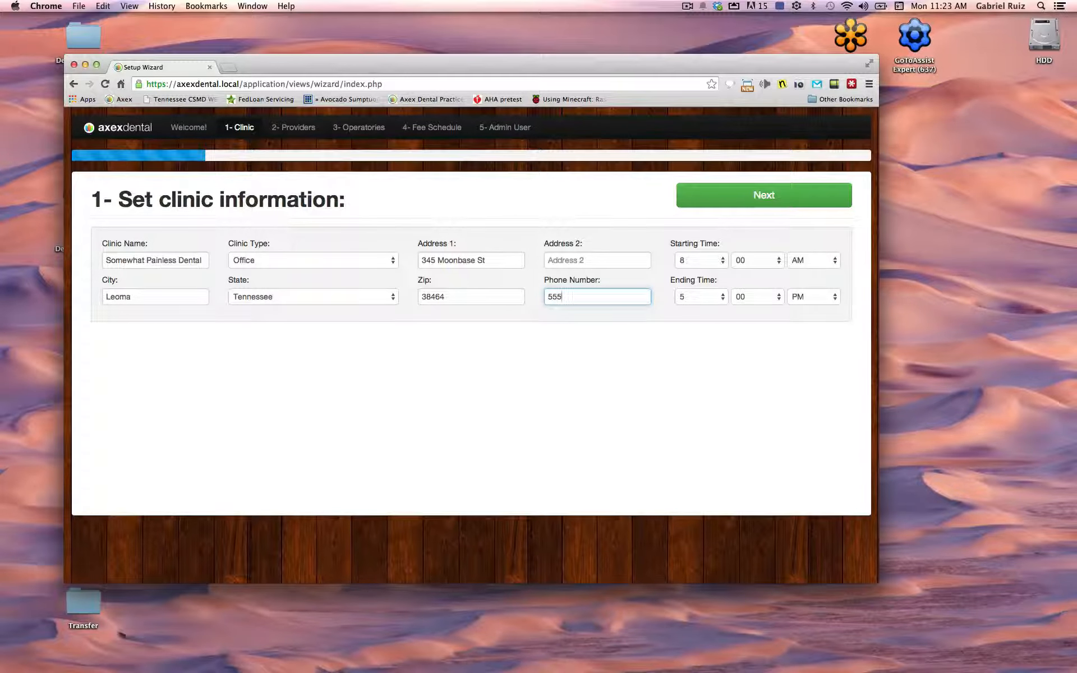
pyautogui.write('5555555')
pyautogui.click(777, 192)
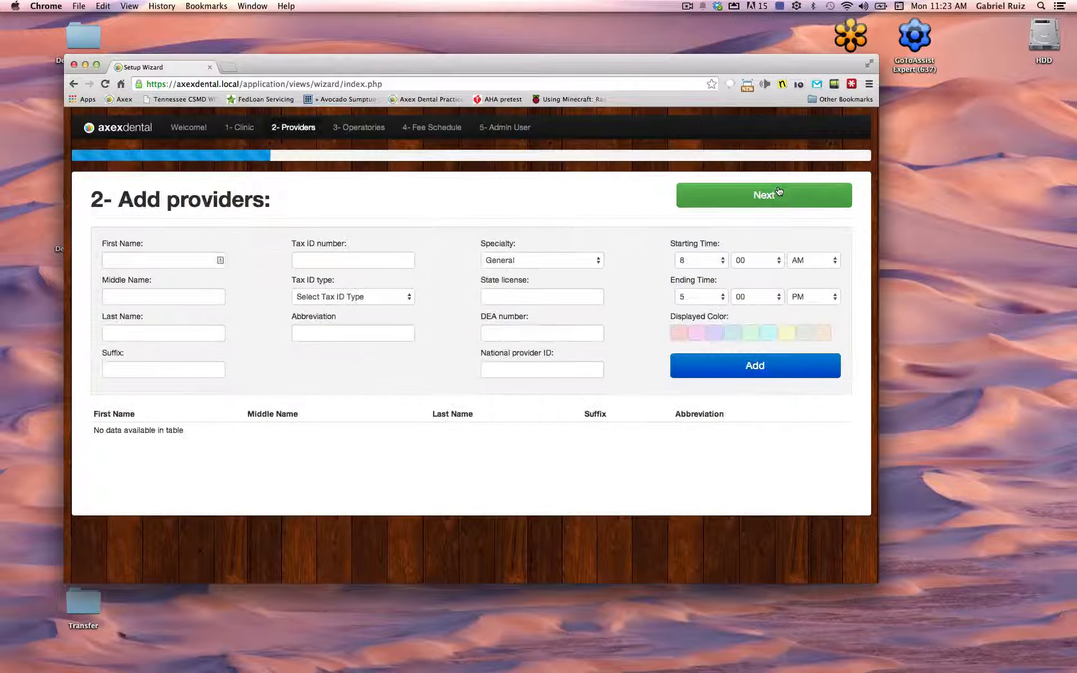
# Clear the stray 'Dr' and enter the dentist's first, middle and last names with suffix DDS
pyautogui.click(164, 260)
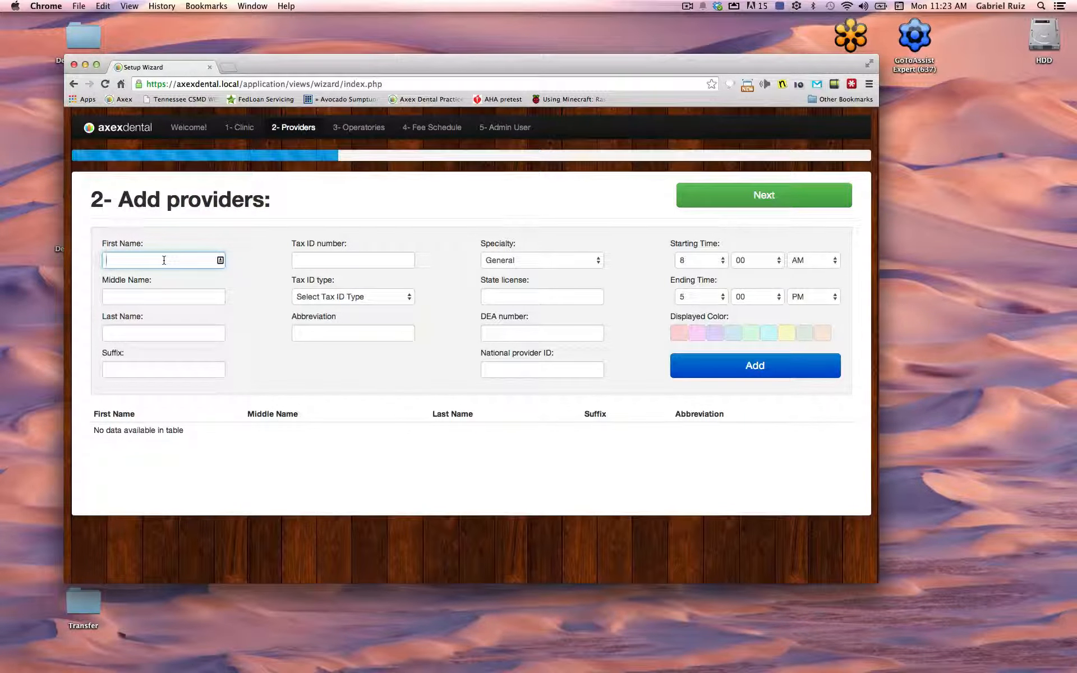
pyautogui.write('Dr')
pyautogui.press('Return')
pyautogui.press('BackSpace')
pyautogui.press('BackSpace')
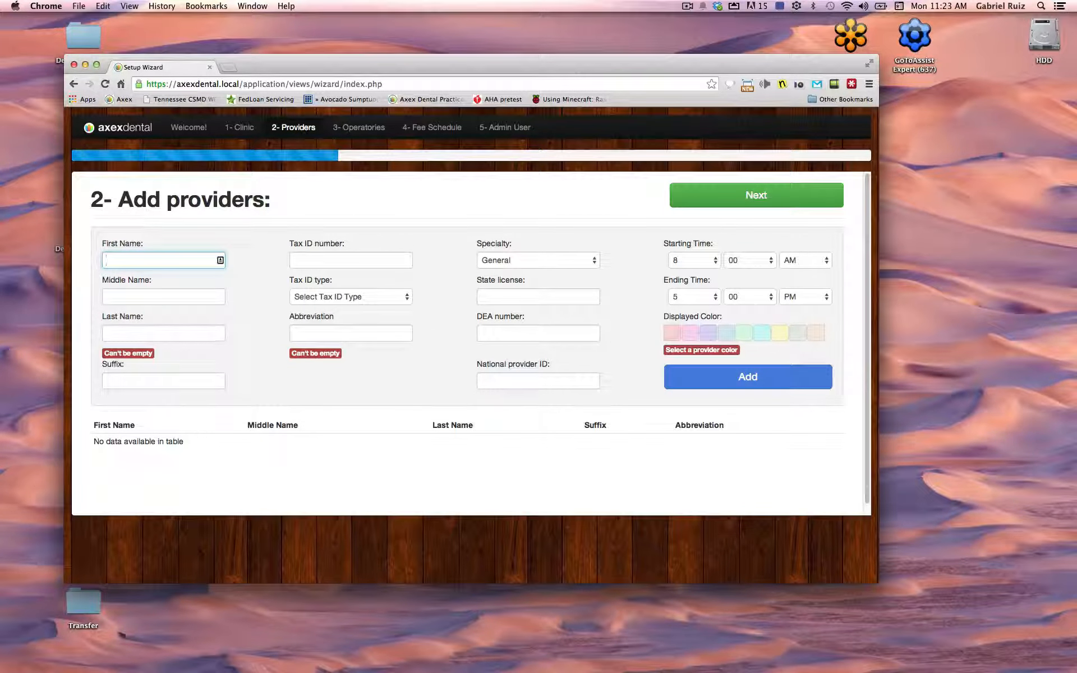
pyautogui.press('Return')
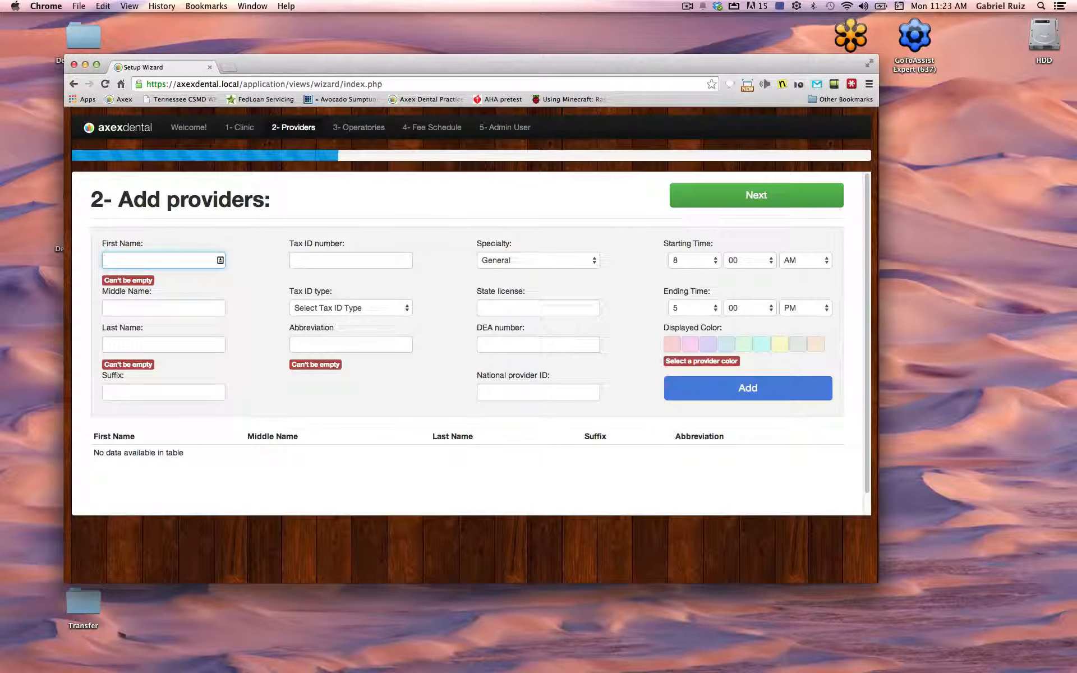
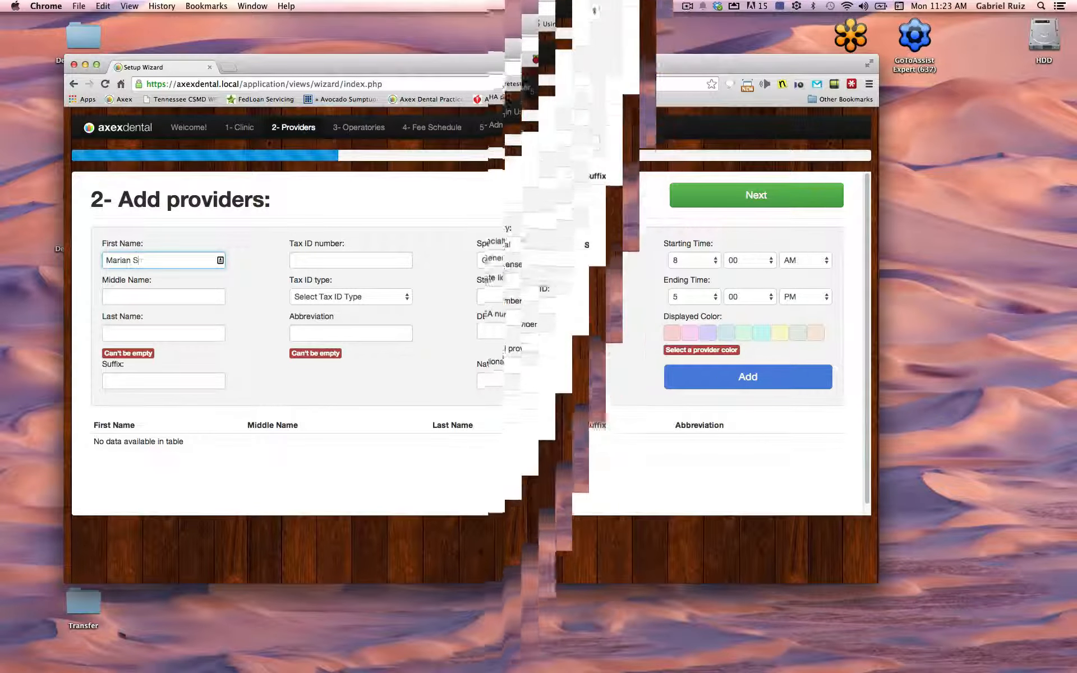
pyautogui.press('Tab')
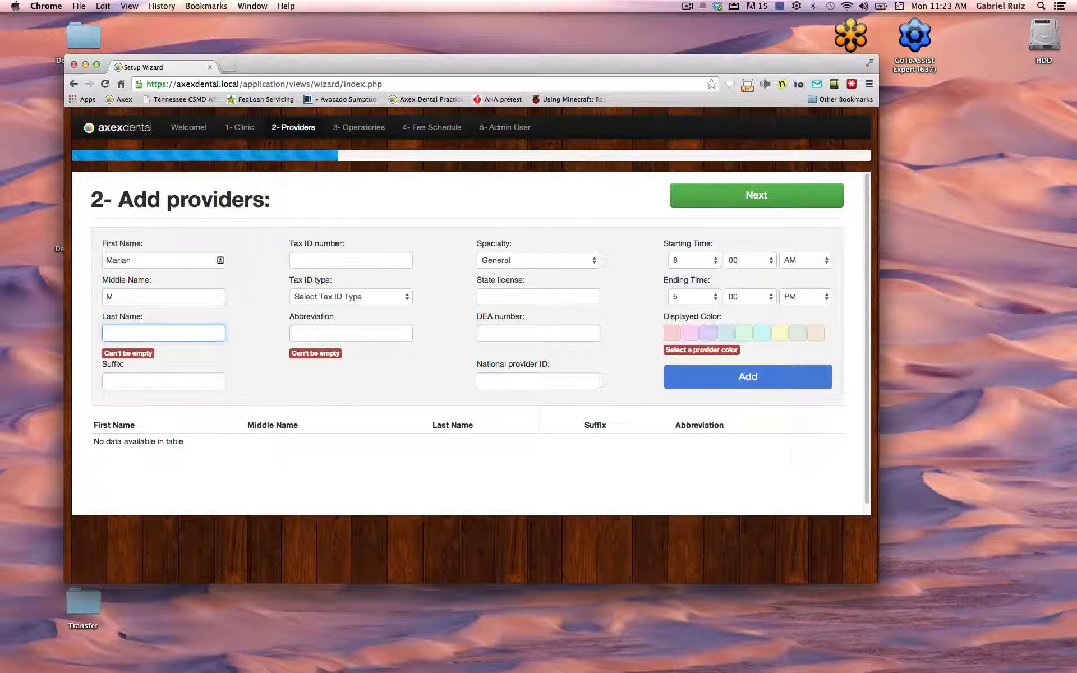
pyautogui.write('Smith')
pyautogui.press('Tab')
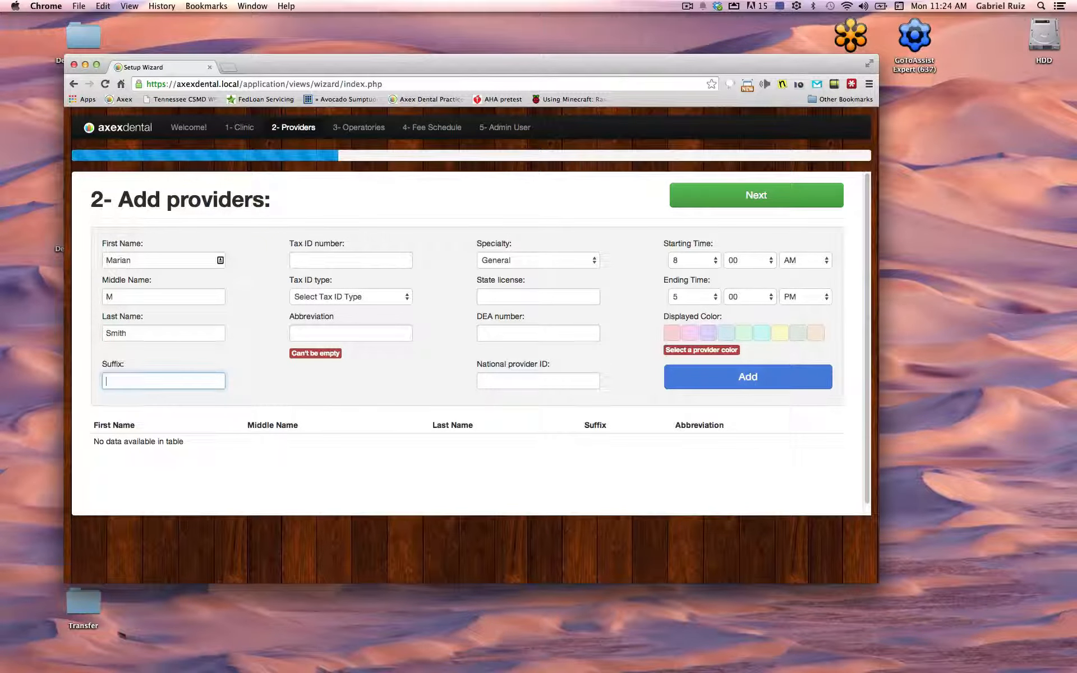
pyautogui.write('DDS')
# Give the dentist abbreviation MS, state license, DEA and national provider numbers, purple colour, and add them
pyautogui.click(381, 332)
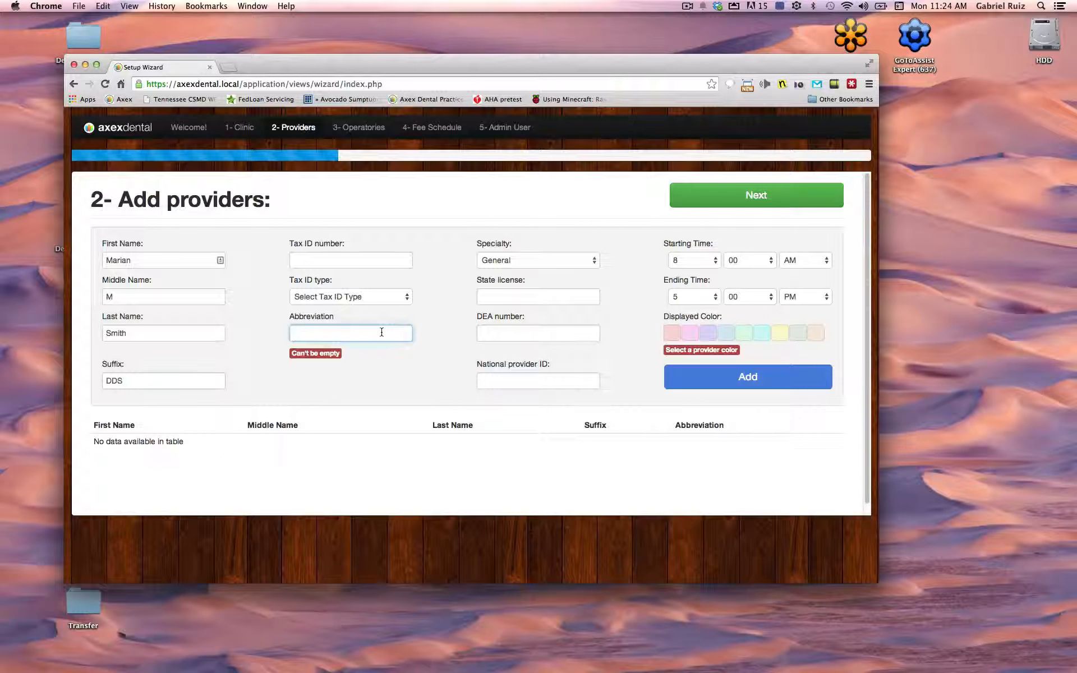
pyautogui.write('MS')
pyautogui.click(499, 300)
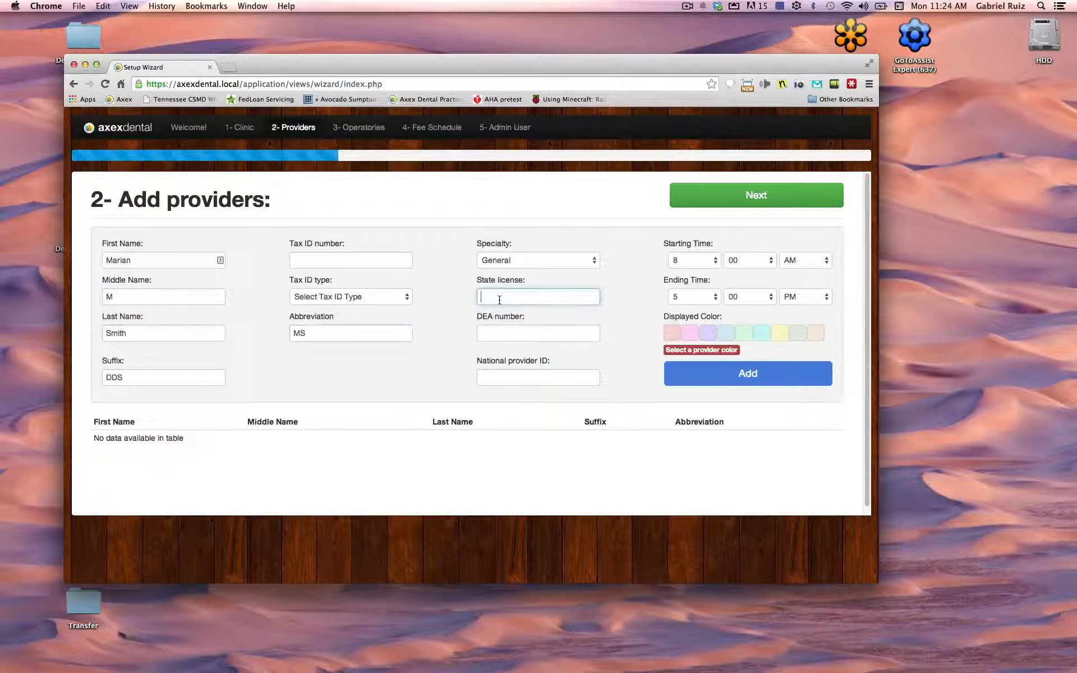
pyautogui.write('8794543')
pyautogui.click(524, 334)
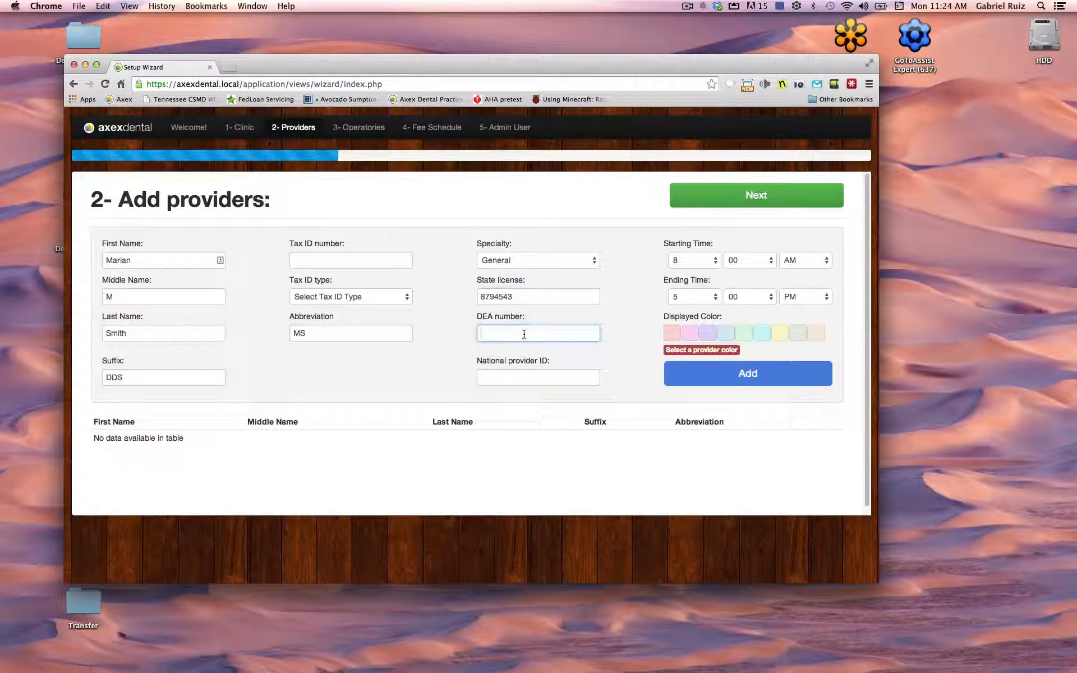
pyautogui.write('87521')
pyautogui.click(544, 379)
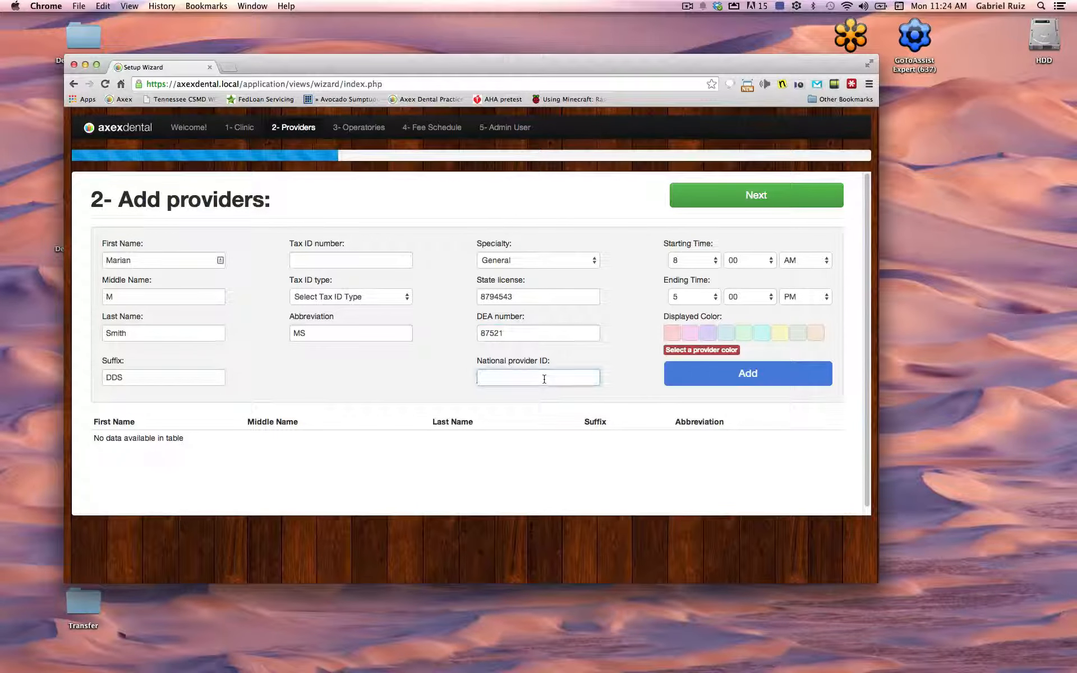
pyautogui.write('8792')
pyautogui.click(706, 337)
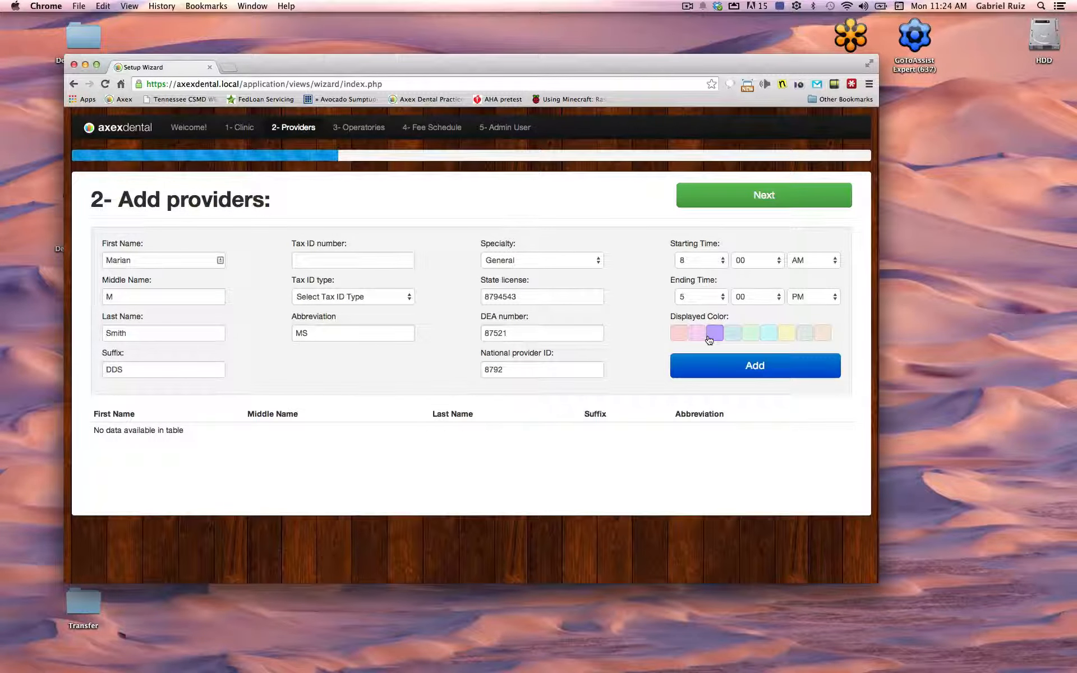
pyautogui.click(711, 373)
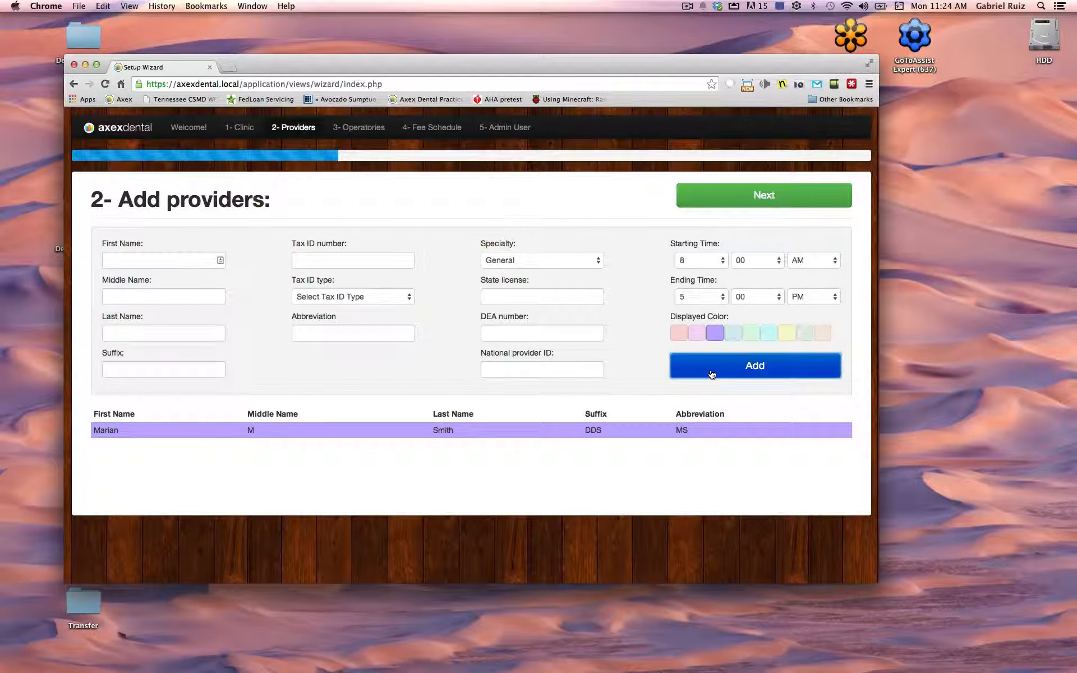
# Enter the hygienist's first name, middle initial and last name with suffix RDH
pyautogui.click(129, 256)
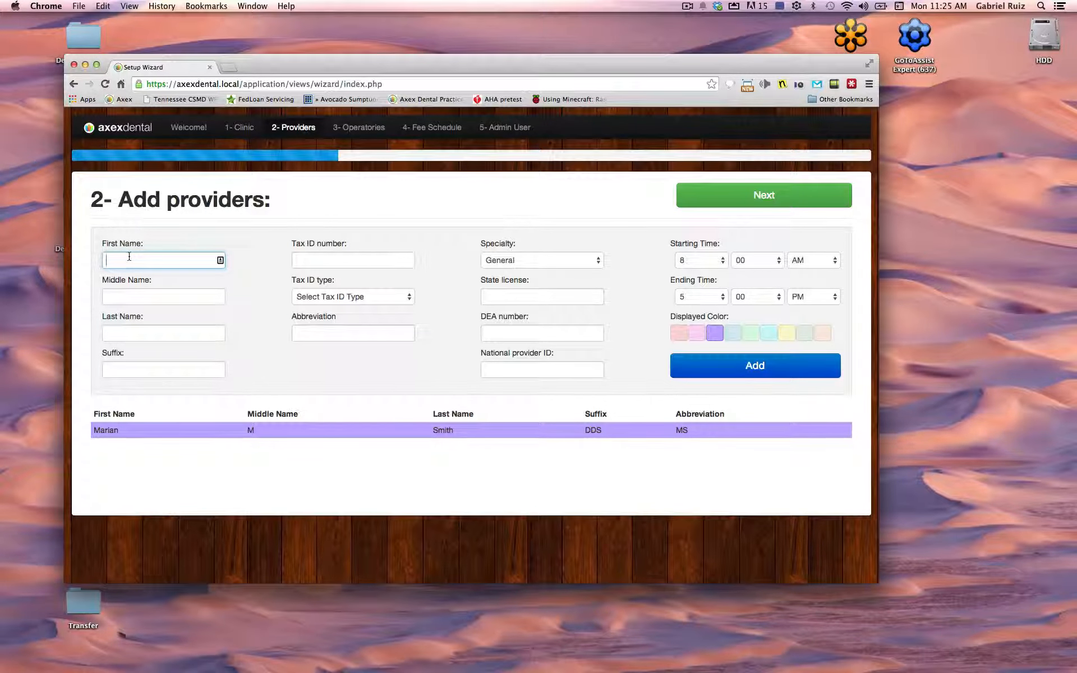
pyautogui.press('Tab')
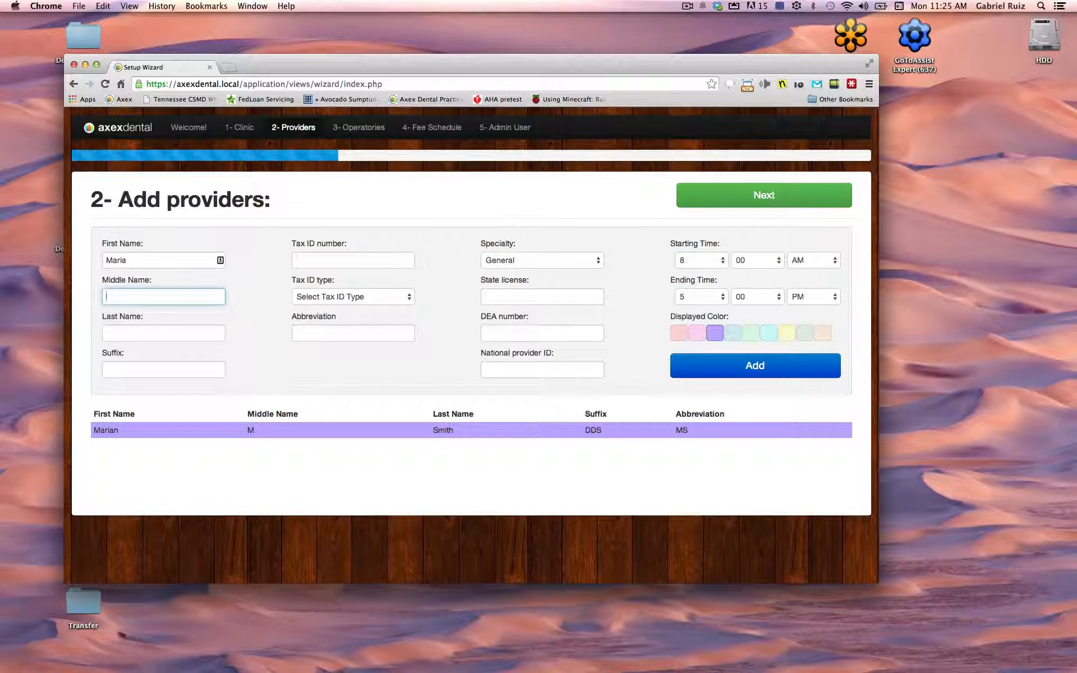
pyautogui.write('D')
pyautogui.click(106, 333)
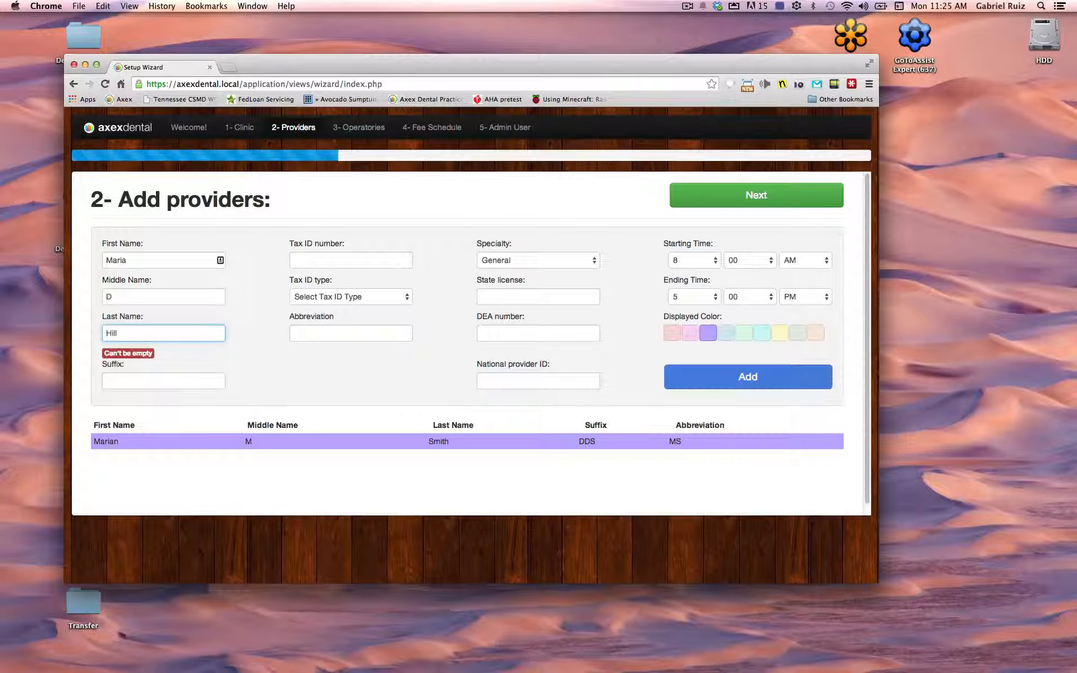
pyautogui.press('Tab')
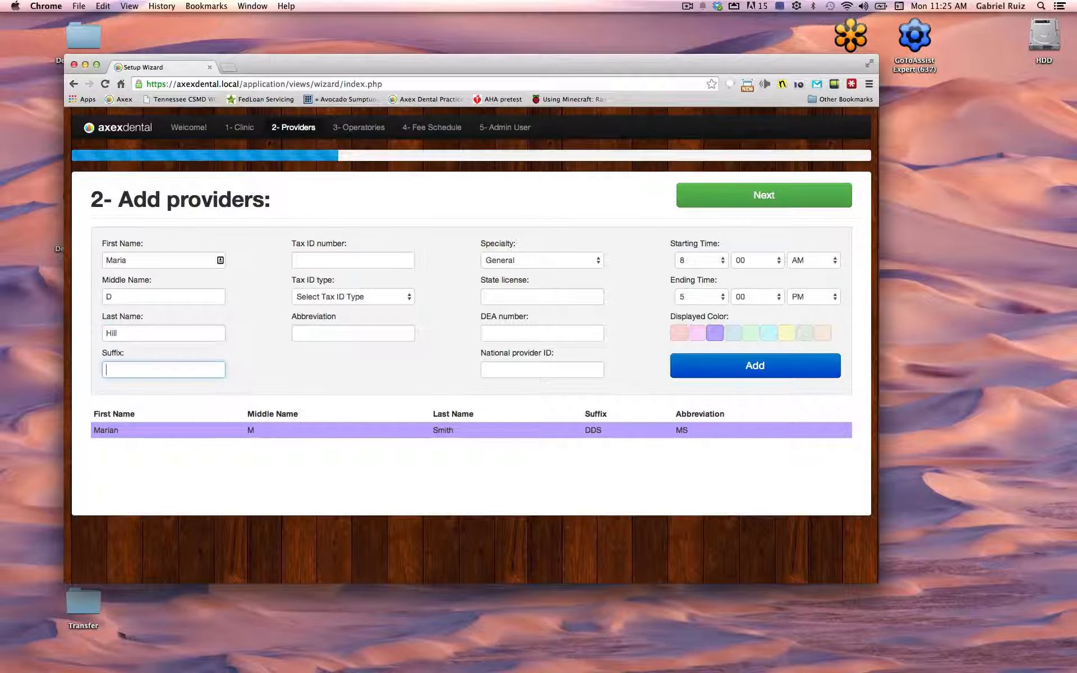
pyautogui.write('RDH')
# Set abbreviation MH and the state license number, choose pink, add the hygienist, and continue to operatories
pyautogui.press('Tab')
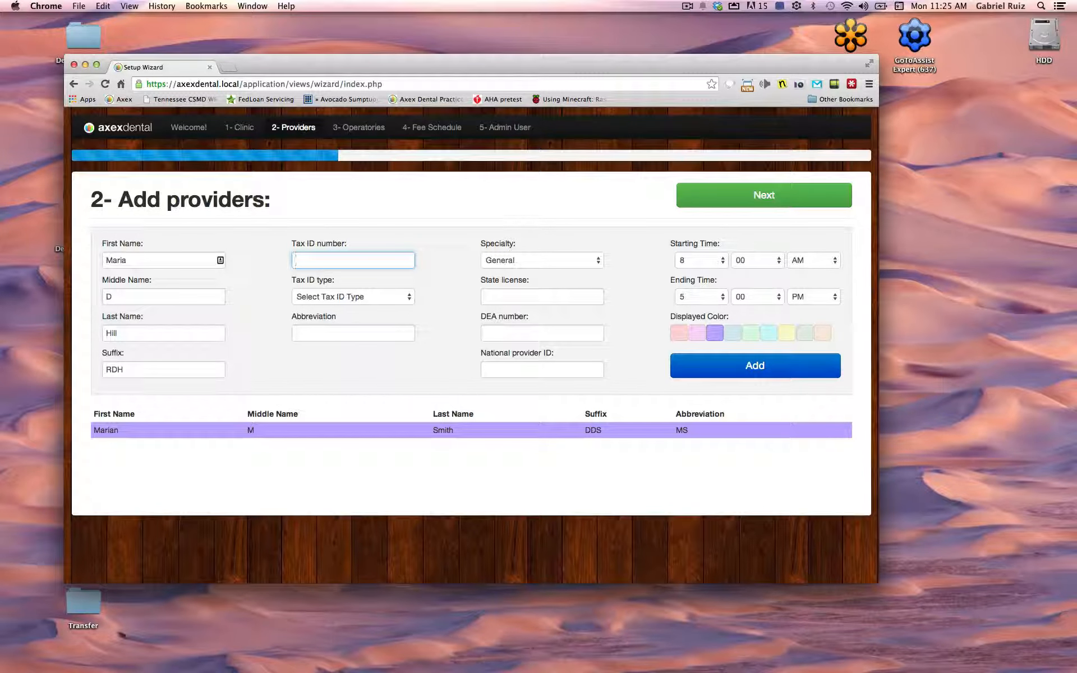
pyautogui.press('Tab')
pyautogui.press('Tab')
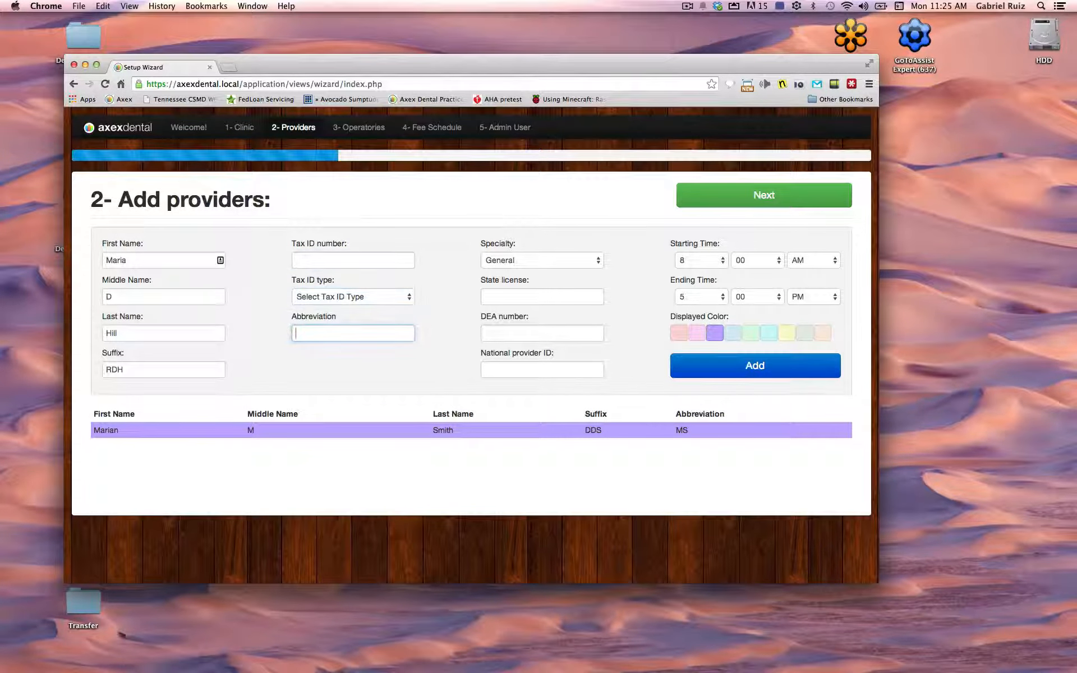
pyautogui.write('MH')
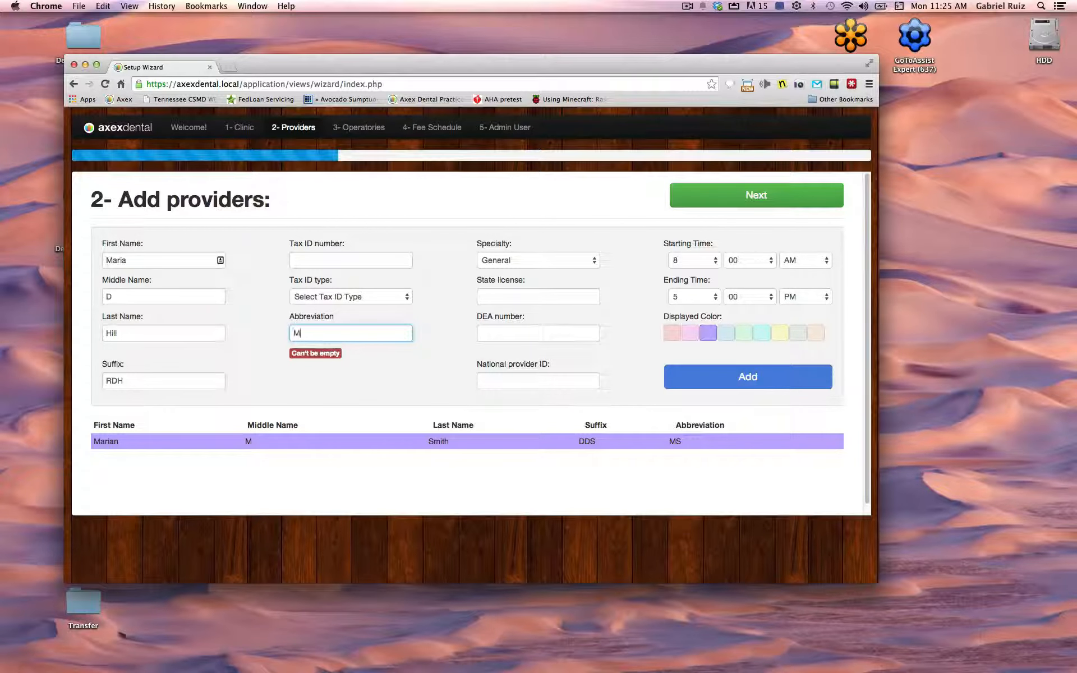
pyautogui.press('Tab')
pyautogui.press('Tab')
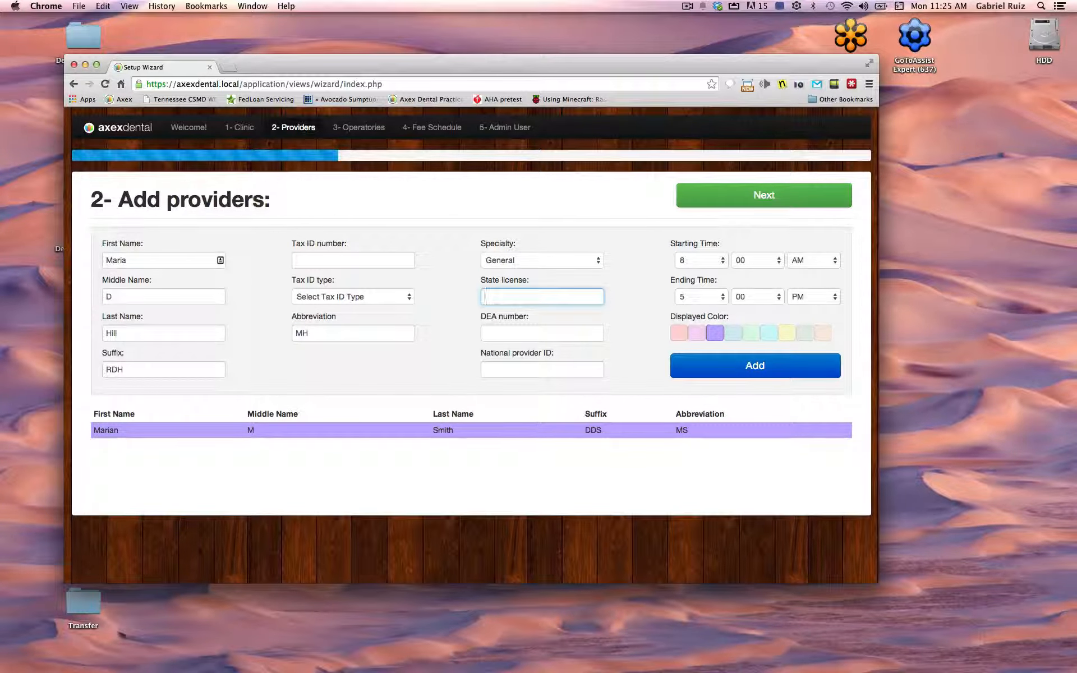
pyautogui.write('88695')
pyautogui.write('343')
pyautogui.click(696, 336)
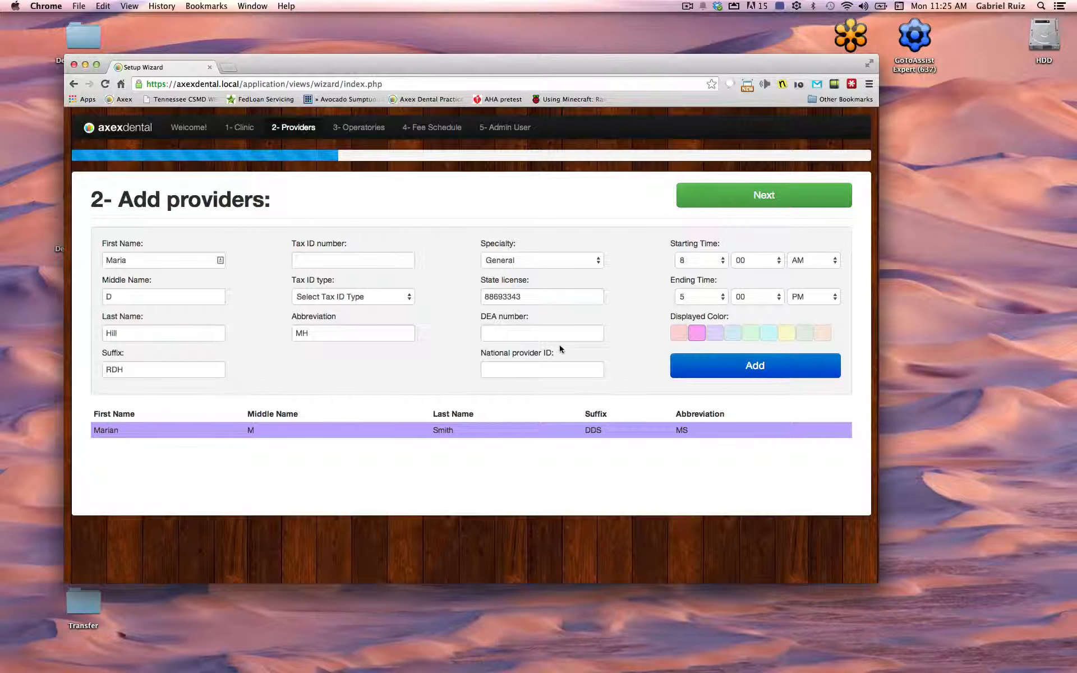
pyautogui.click(703, 365)
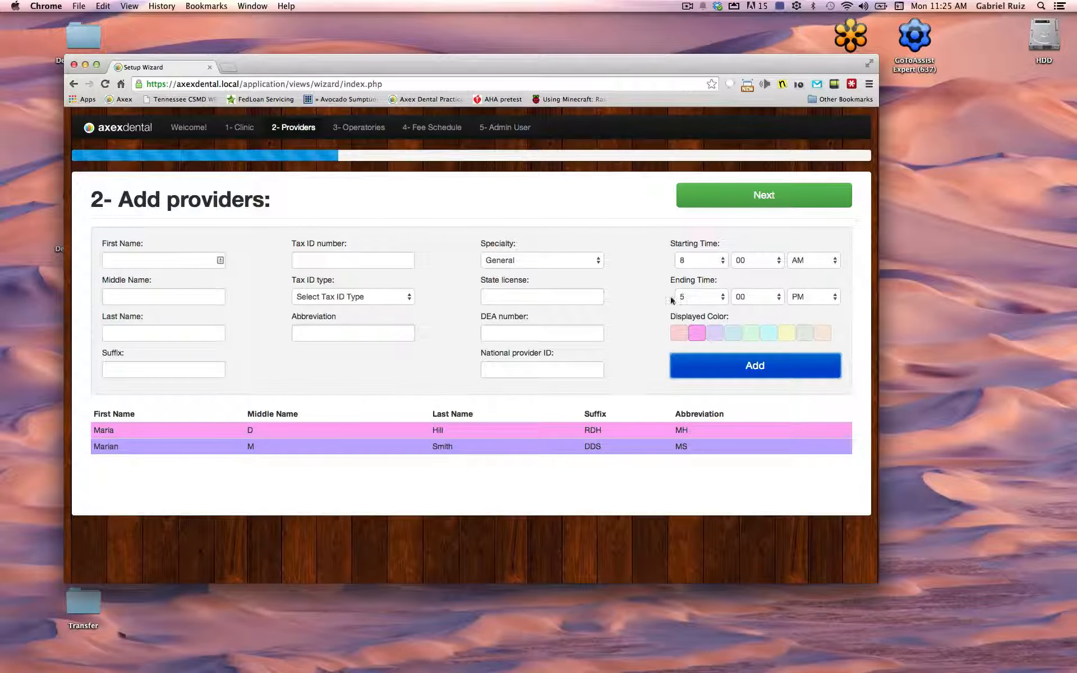
pyautogui.click(715, 196)
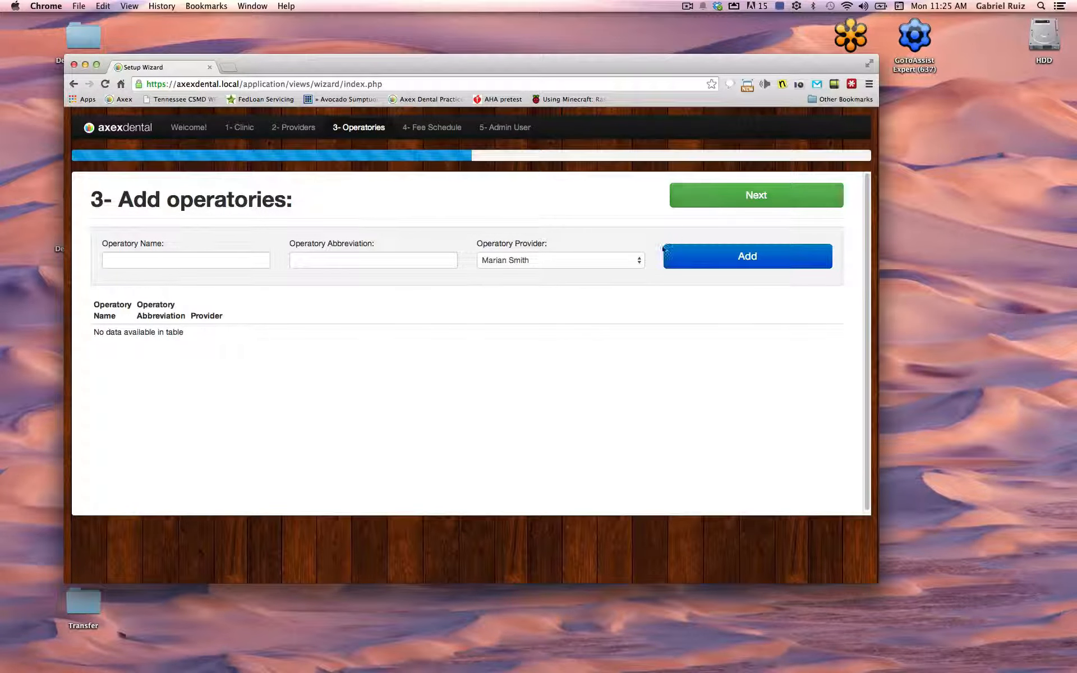
# Add operatory 'Doctor 1' with abbreviation D1
pyautogui.click(115, 260)
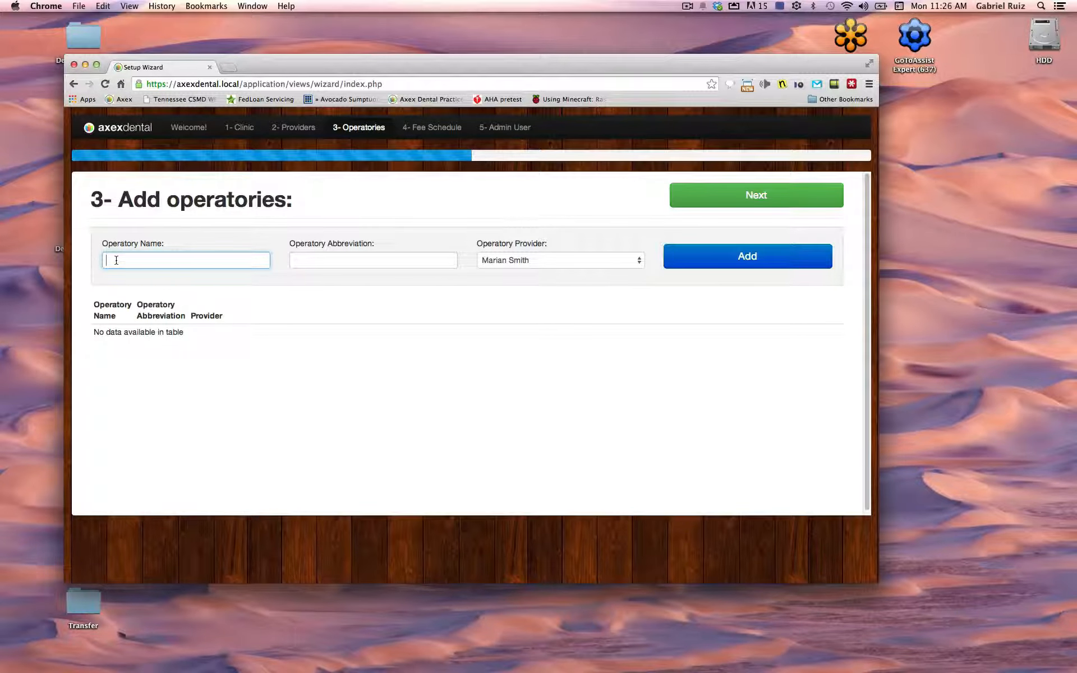
pyautogui.write('Doctor 1')
pyautogui.press('Tab')
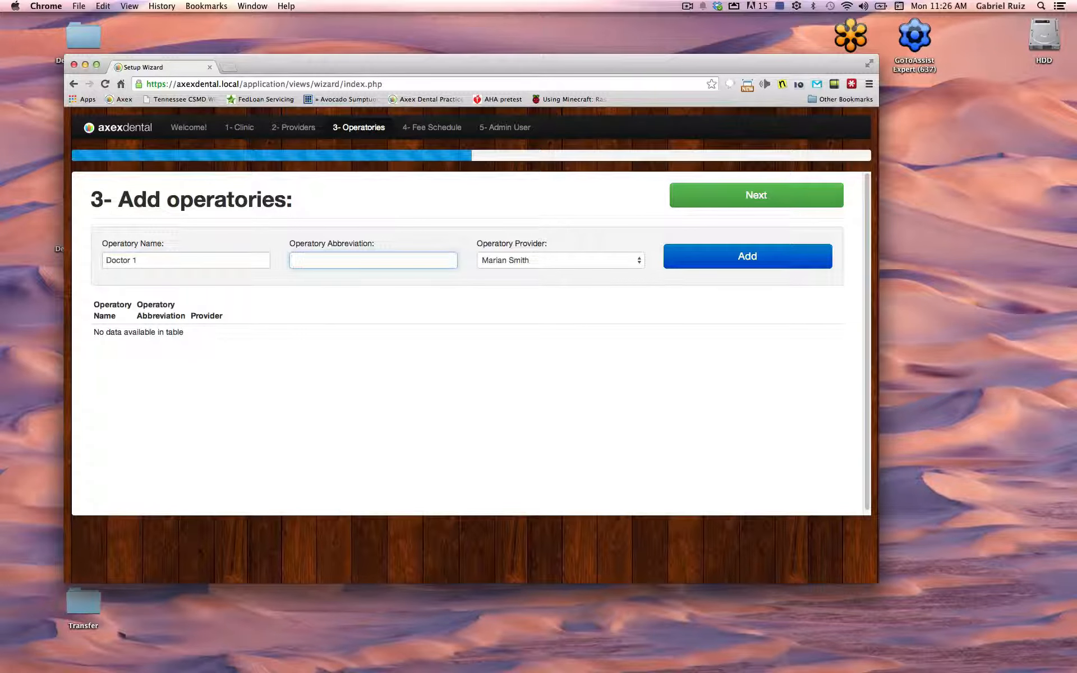
pyautogui.write('D1')
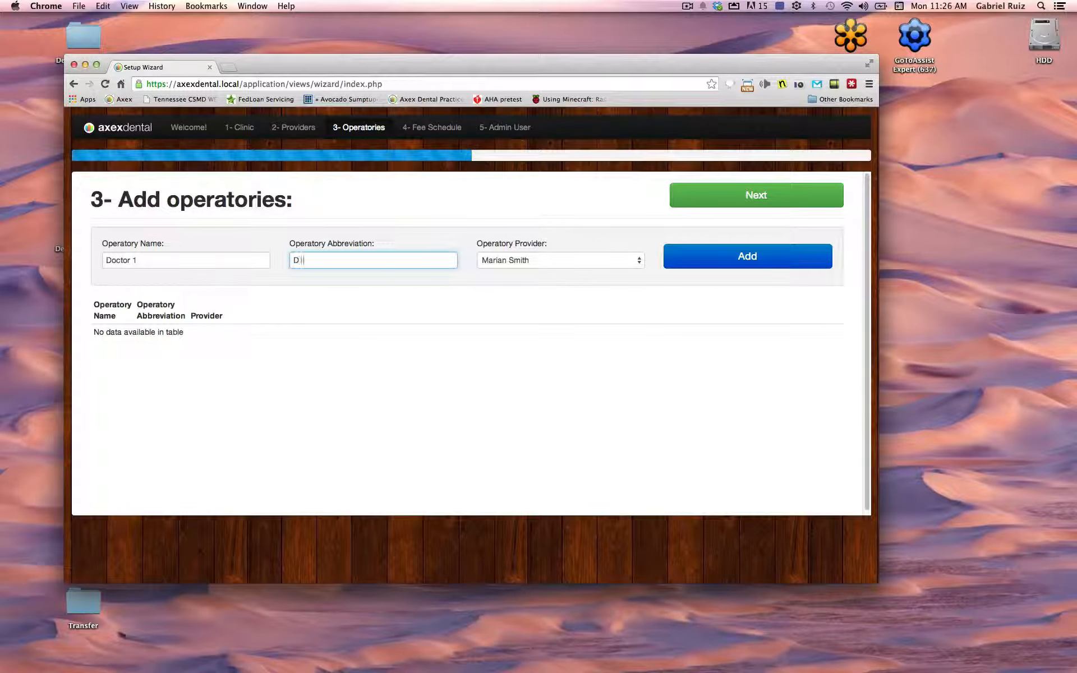
pyautogui.press('Tab')
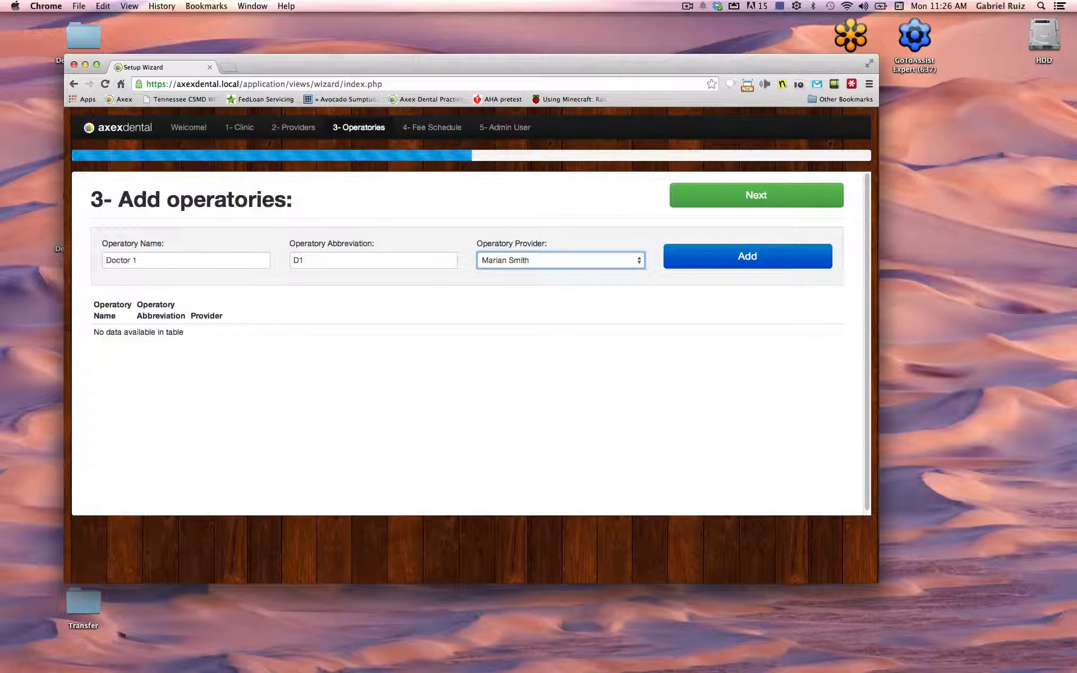
pyautogui.click(793, 255)
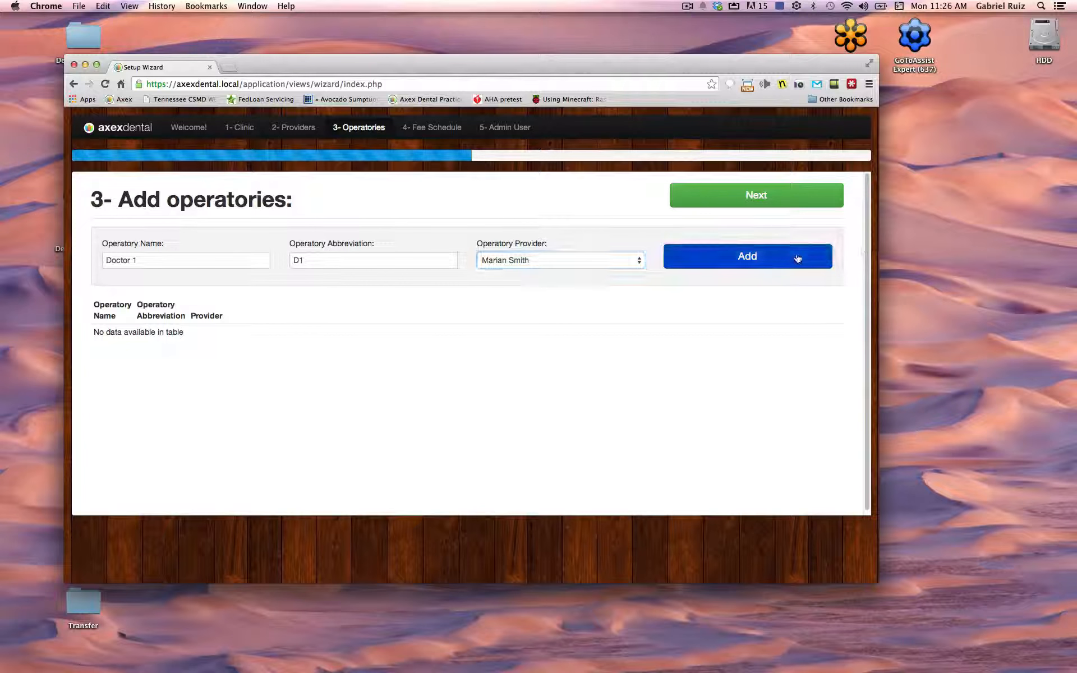
# Enter a second operatory named 'Doctor 2' with abbreviation D2
pyautogui.click(212, 265)
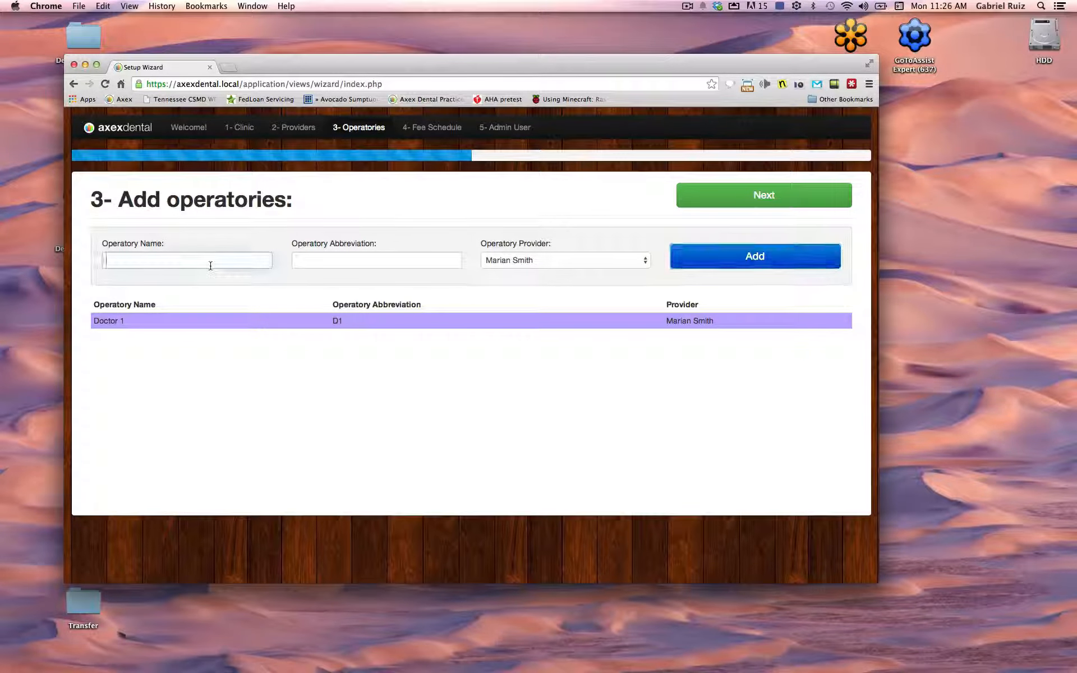
pyautogui.write('doc')
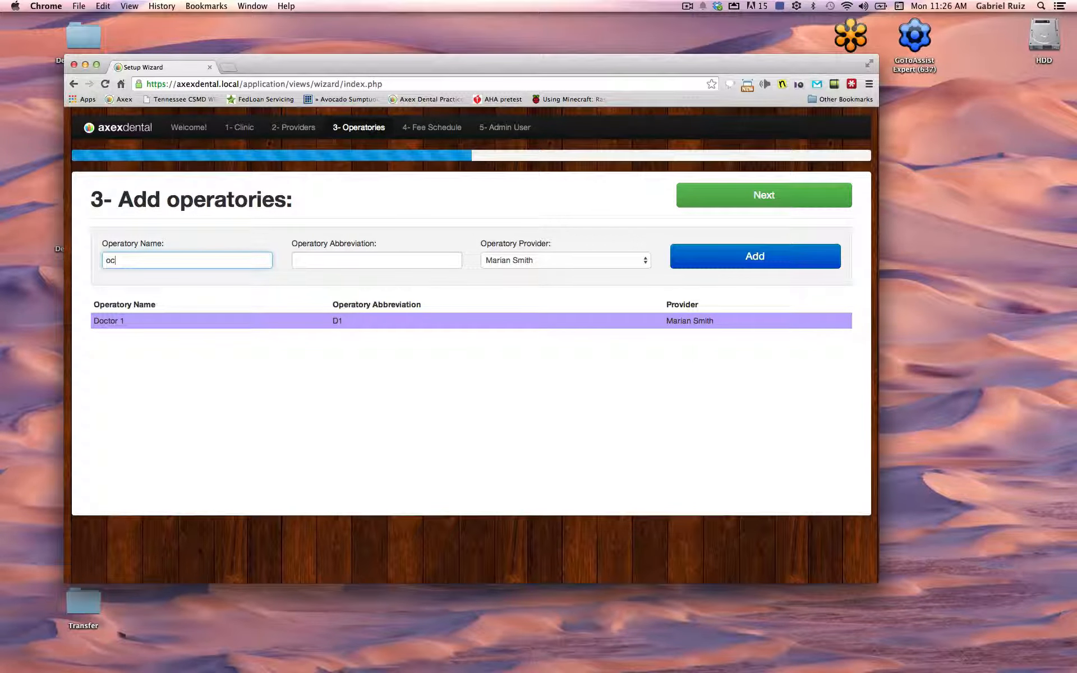
pyautogui.write('tor')
pyautogui.press('BackSpace')
pyautogui.press('BackSpace')
pyautogui.press('BackSpace')
pyautogui.press('BackSpace')
pyautogui.press('BackSpace')
pyautogui.write('octor 2')
pyautogui.press('Tab')
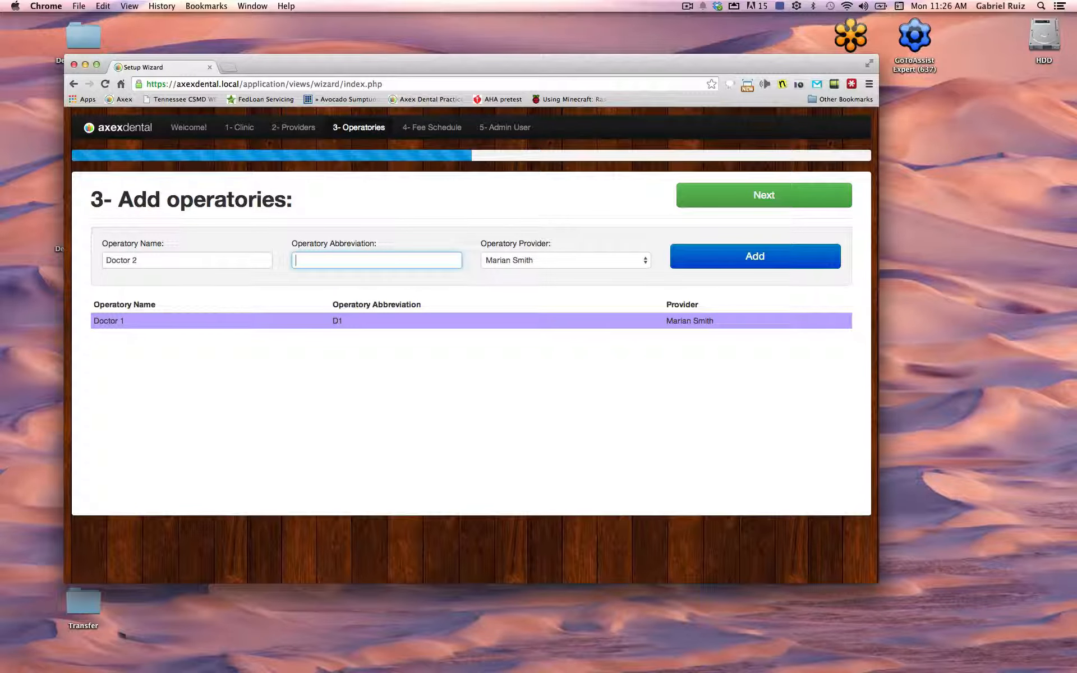
pyautogui.write('D2')
# Add operatory Doctor 2, then name the next operatory RDH with abbreviation RDH
pyautogui.click(704, 266)
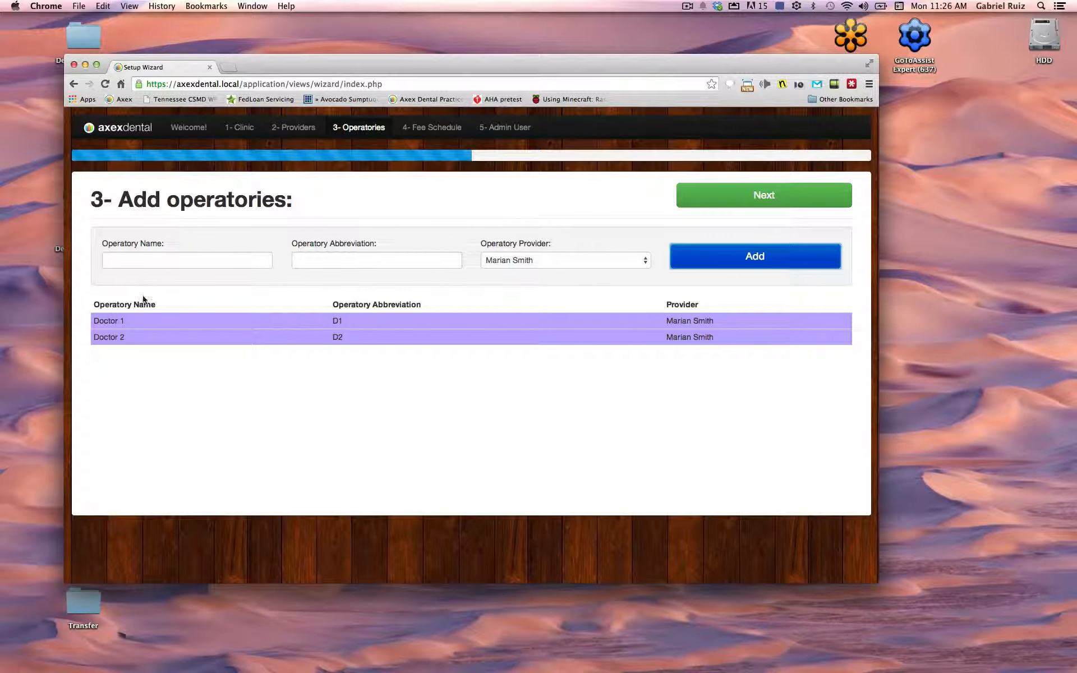
pyautogui.click(136, 258)
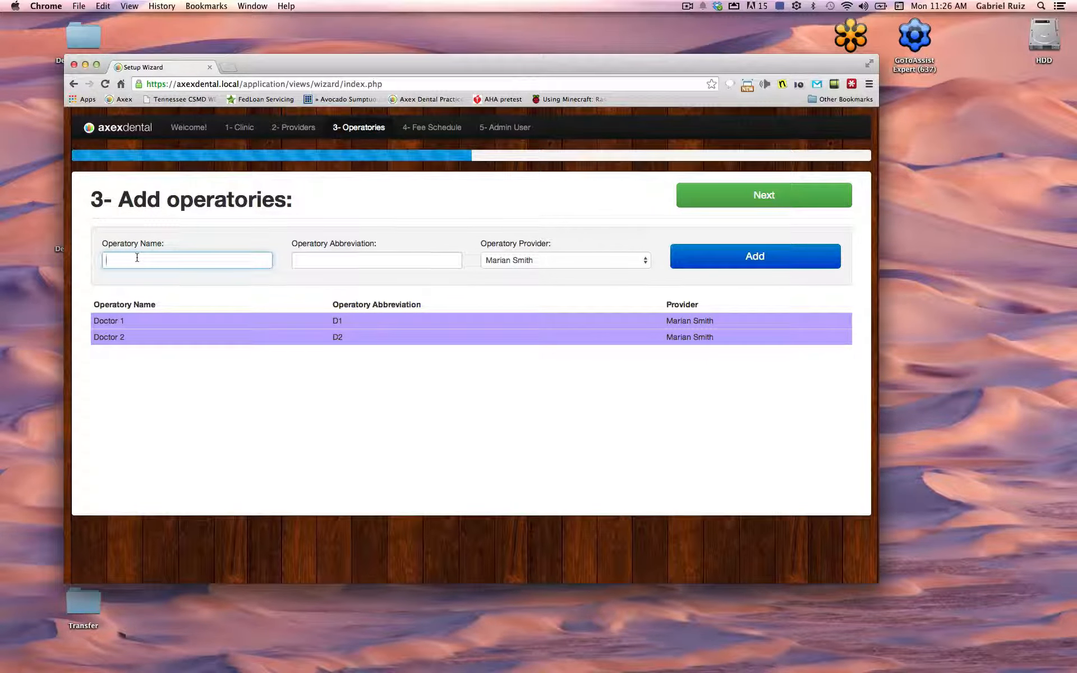
pyautogui.write('Higene')
pyautogui.press('BackSpace')
pyautogui.press('BackSpace')
pyautogui.press('BackSpace')
pyautogui.press('BackSpace')
pyautogui.press('BackSpace')
pyautogui.press('BackSpace')
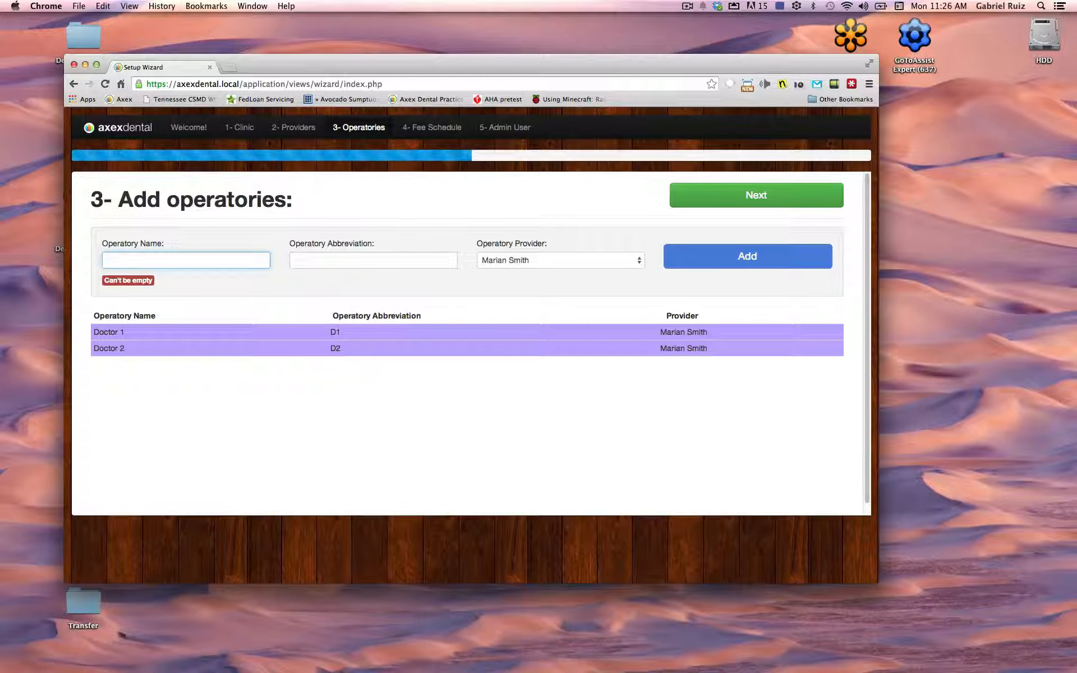
pyautogui.write('Hy')
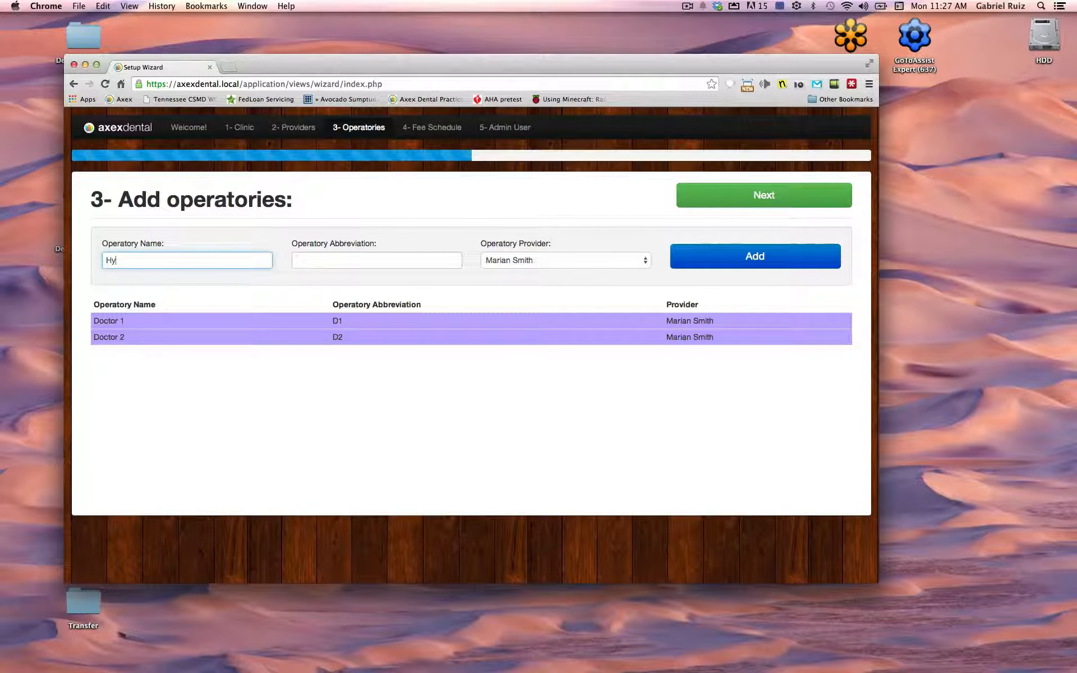
pyautogui.write('ge')
pyautogui.press('BackSpace')
pyautogui.press('BackSpace')
pyautogui.press('BackSpace')
pyautogui.press('BackSpace')
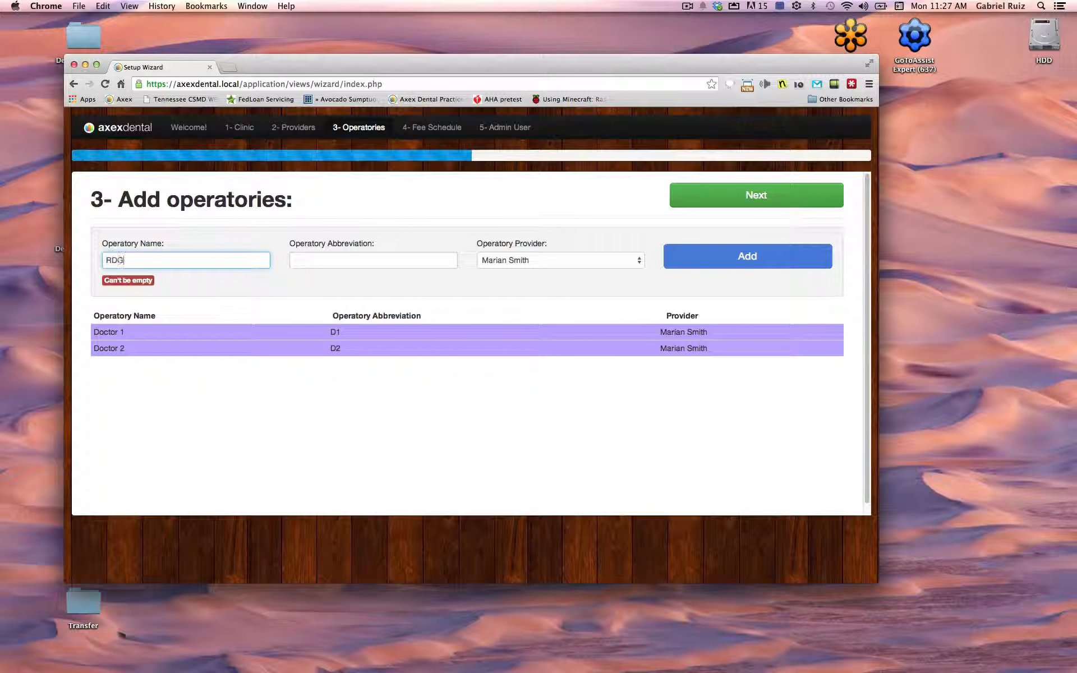
pyautogui.write('H')
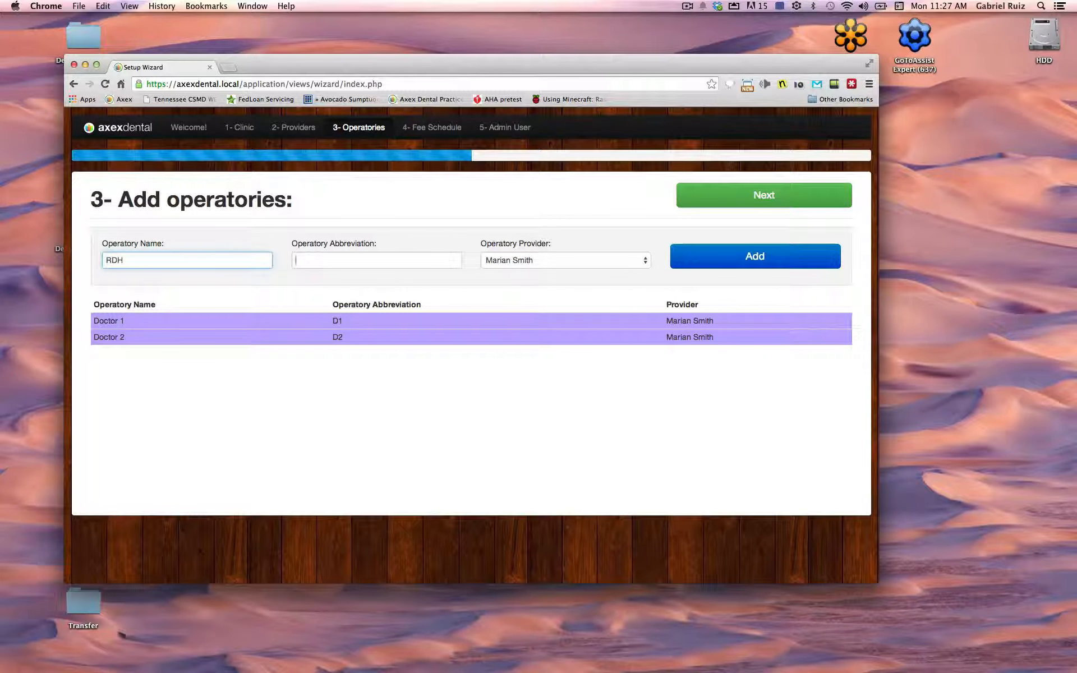
pyautogui.press('Tab')
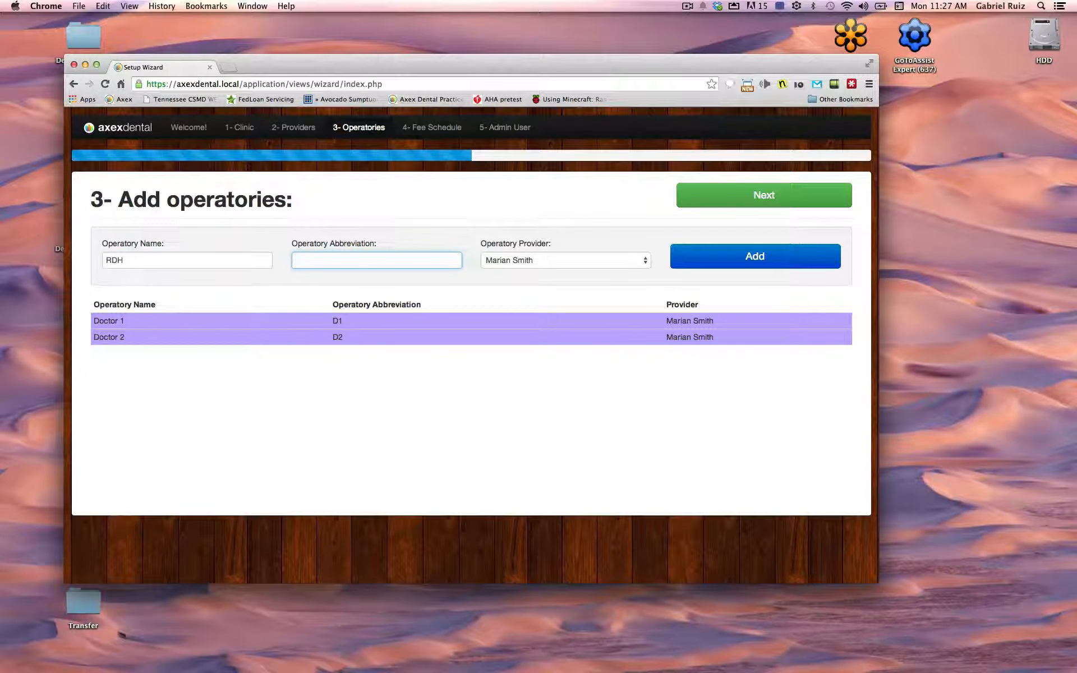
pyautogui.write('RDH')
# Assign the RDH operatory to the hygienist, add it, and advance to Set Fee Schedule
pyautogui.press('Tab')
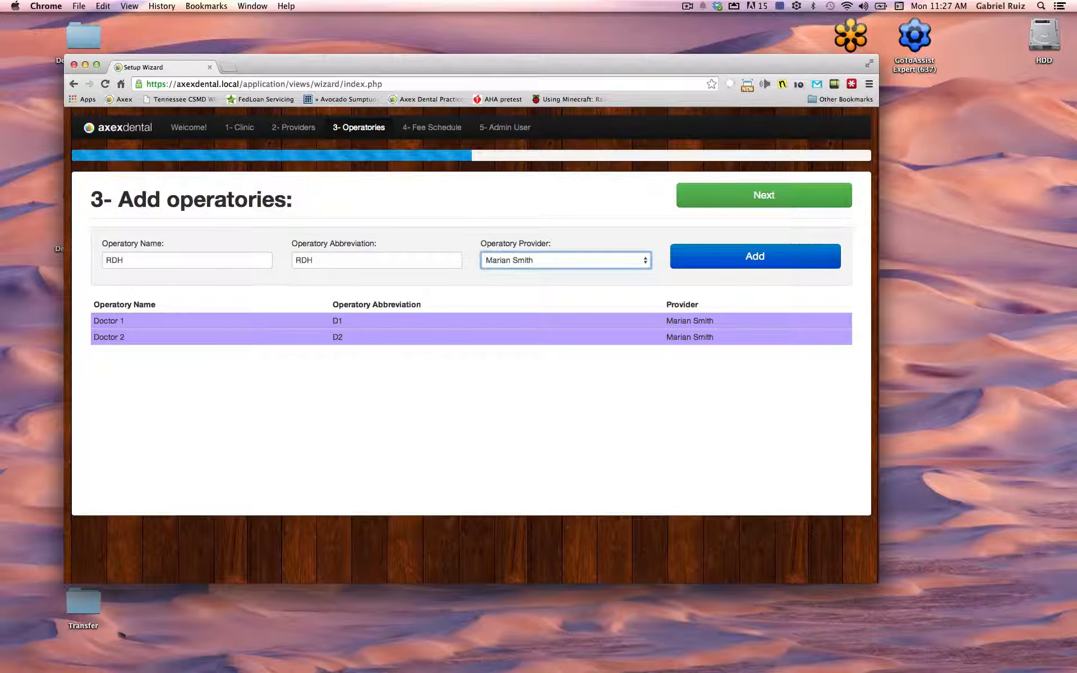
pyautogui.click(618, 255)
pyautogui.click(635, 272)
pyautogui.click(746, 256)
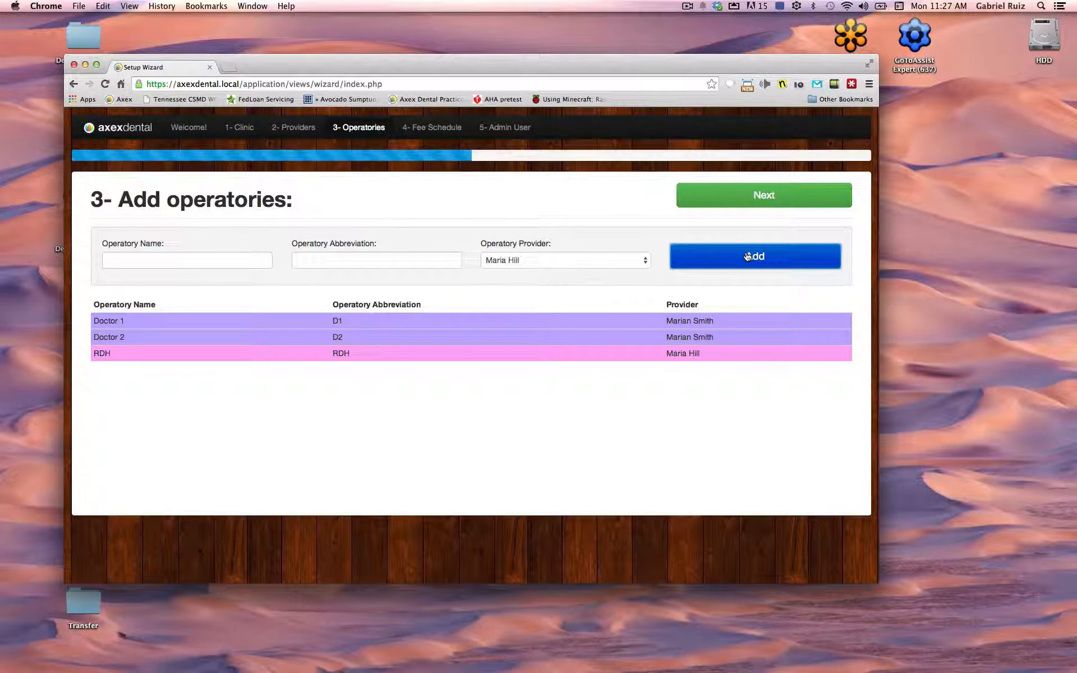
pyautogui.click(734, 197)
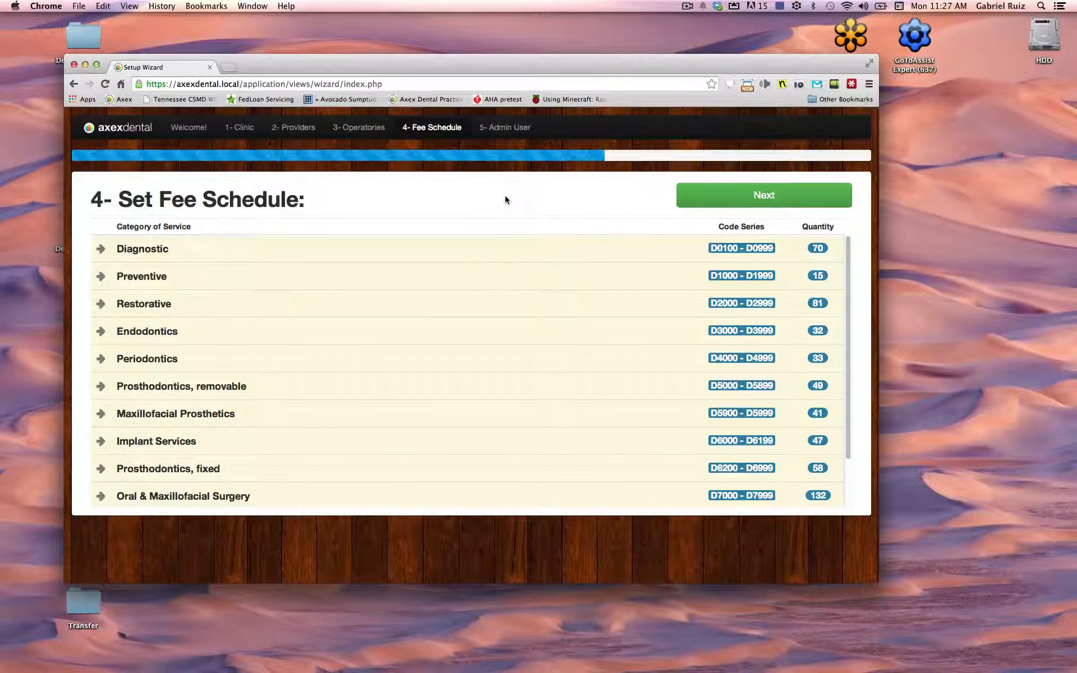
# Expand the Diagnostic fee codes and set the D0140 fee to $30.00
pyautogui.click(102, 248)
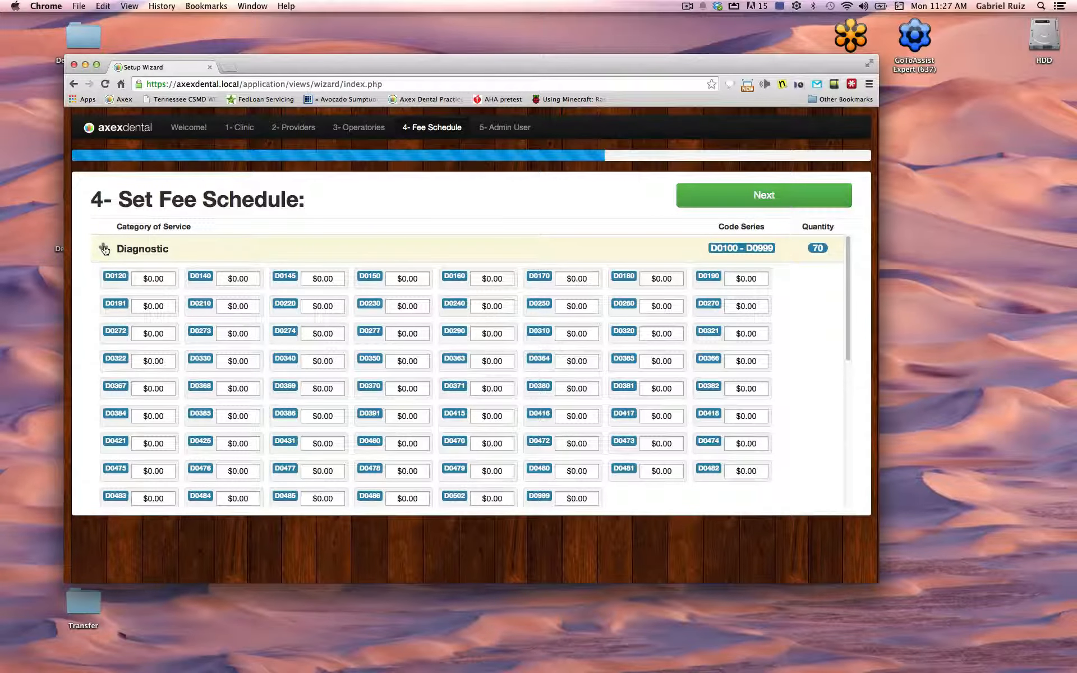
pyautogui.click(238, 279)
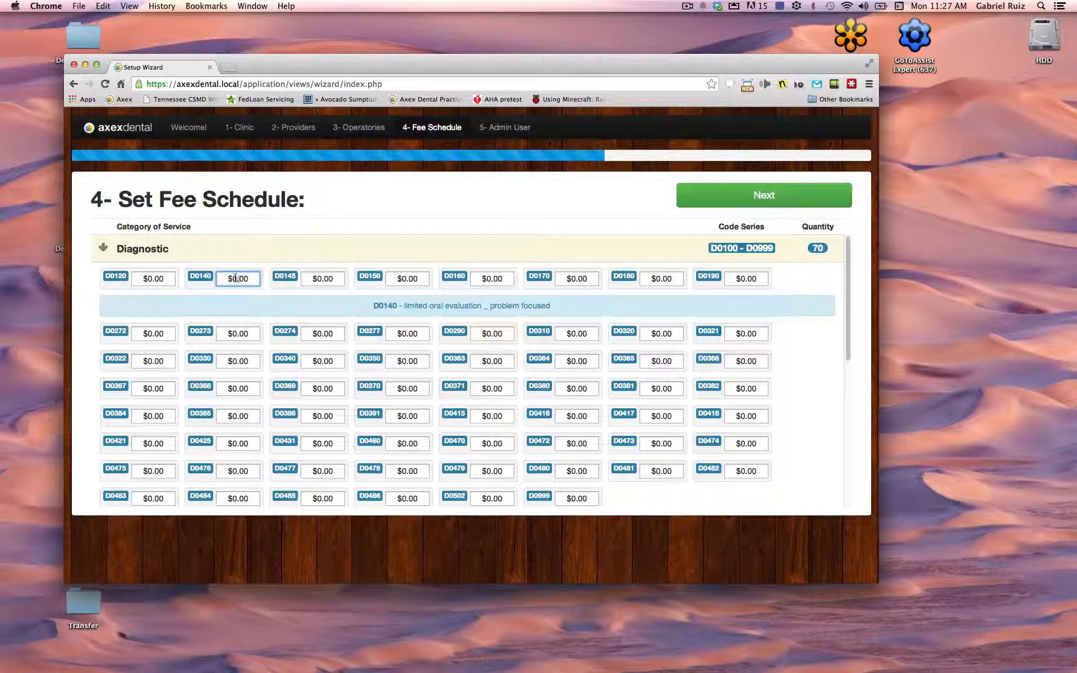
pyautogui.click(236, 278)
pyautogui.press('BackSpace')
pyautogui.write('30')
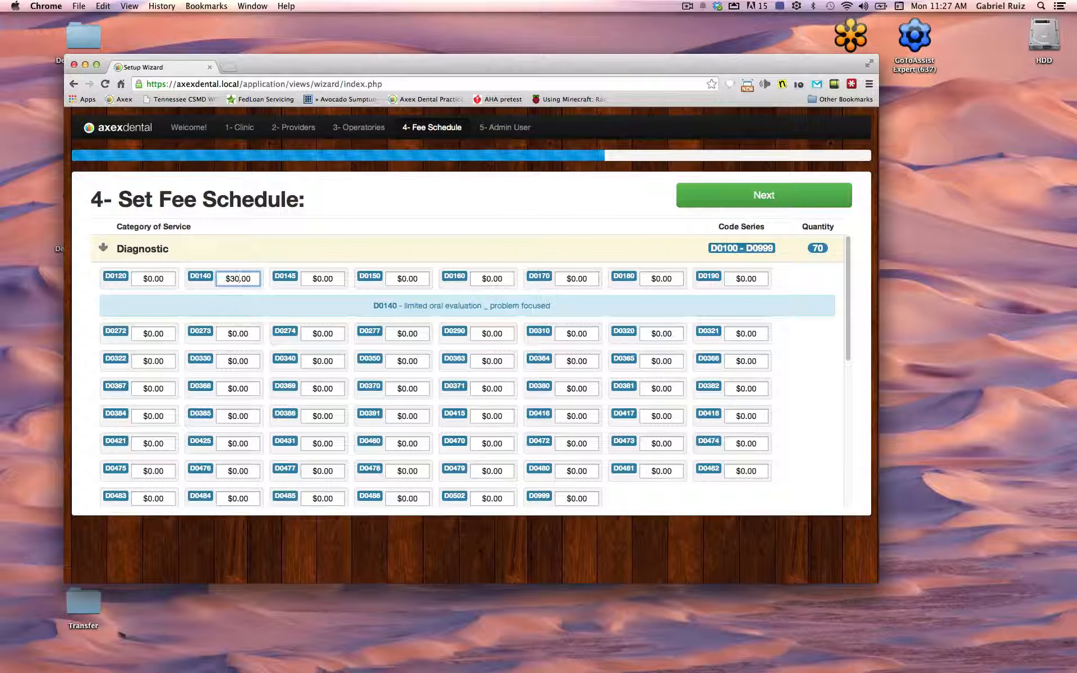
# Collapse the Diagnostic section and continue to the admin user step
pyautogui.click(109, 248)
pyautogui.click(109, 249)
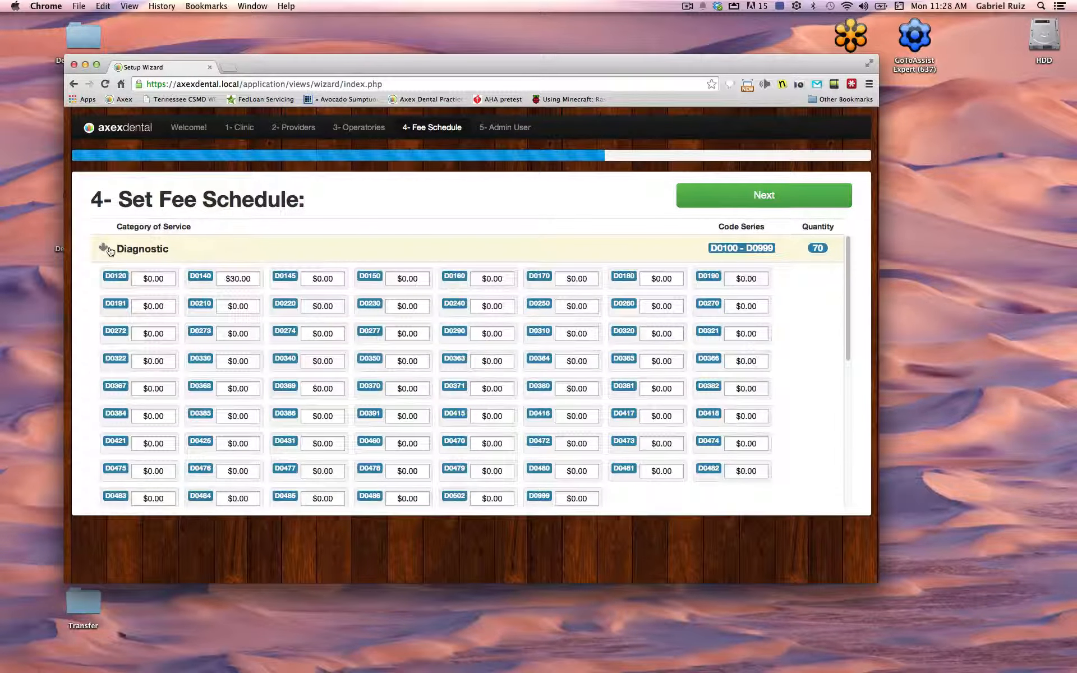
pyautogui.click(109, 249)
pyautogui.click(109, 249)
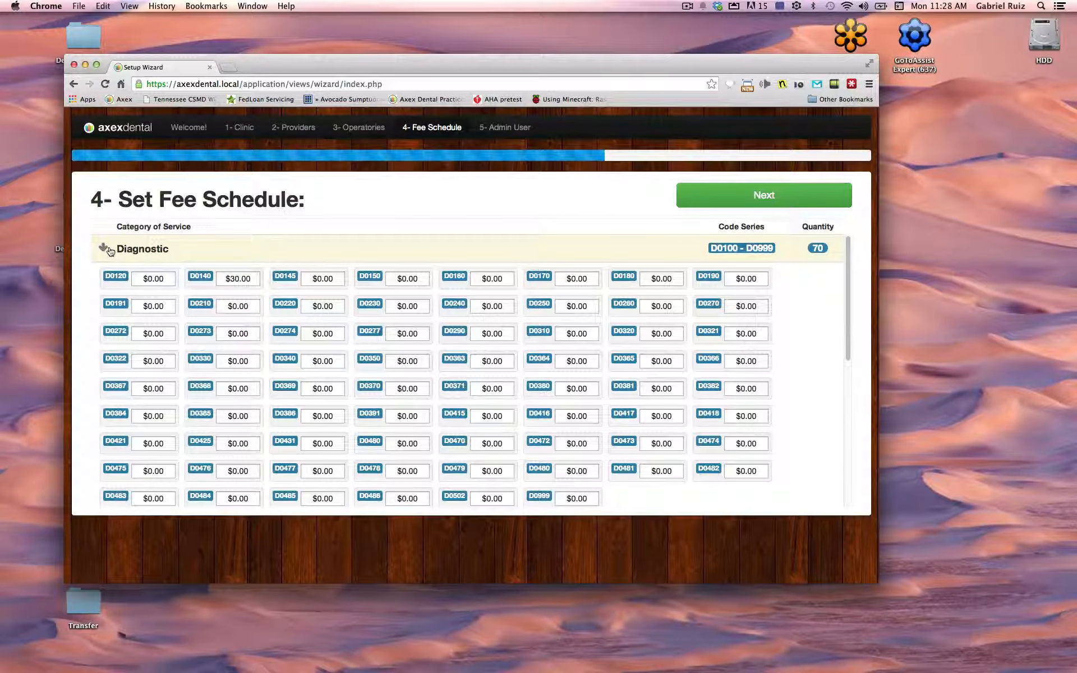
pyautogui.click(109, 249)
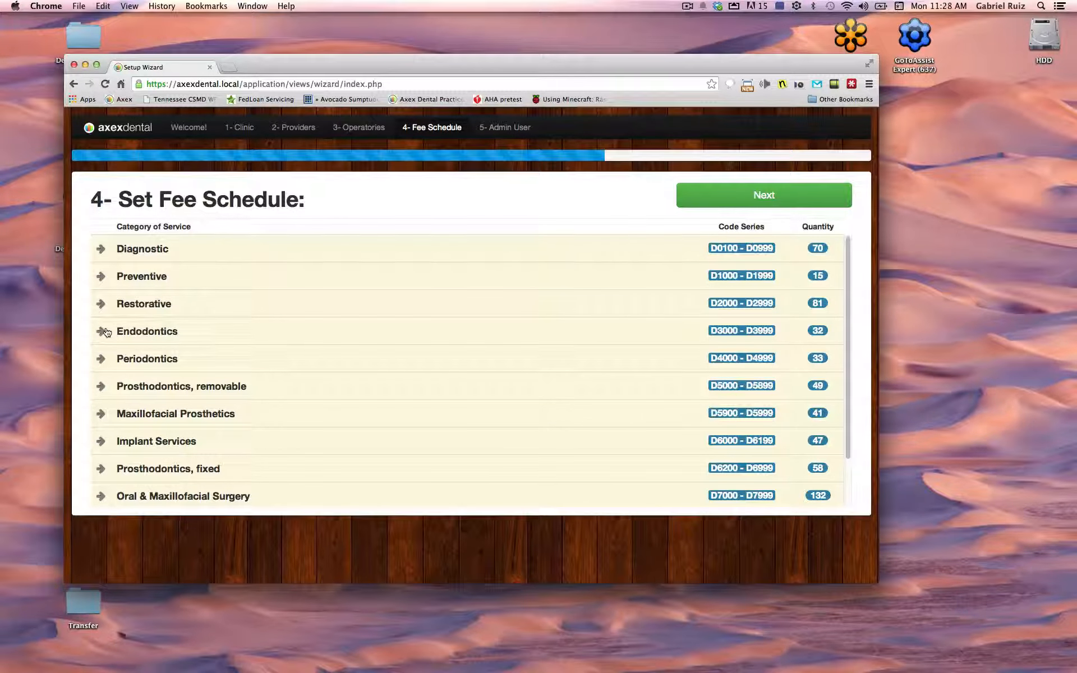
pyautogui.click(734, 197)
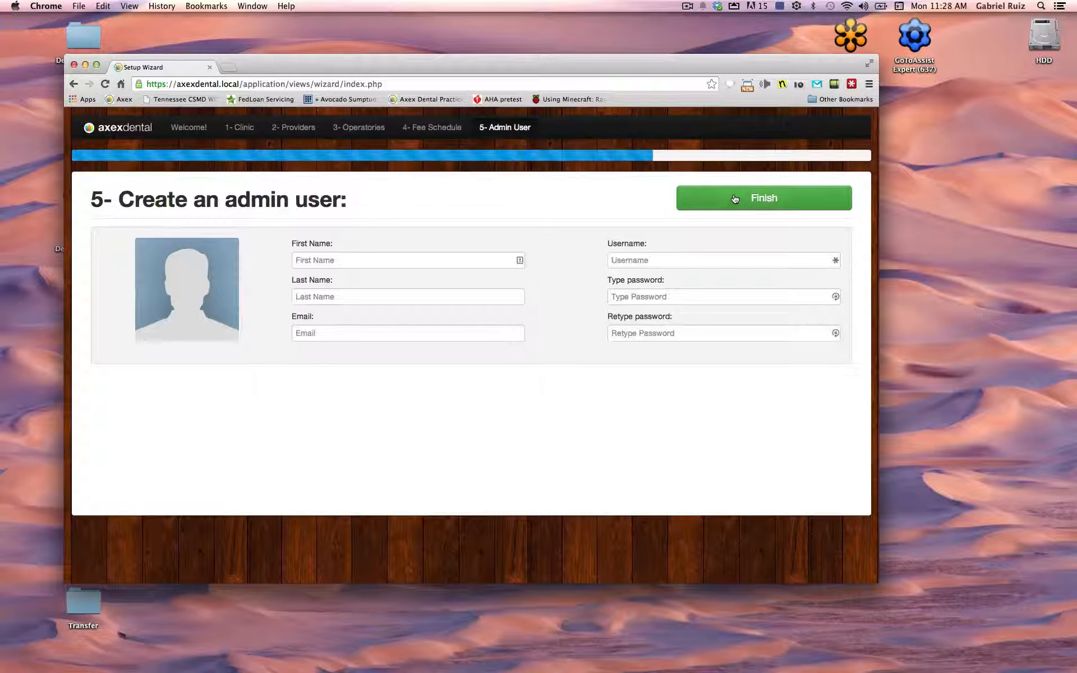
# Enter the admin's first name, last name and e-mail address
pyautogui.click(407, 261)
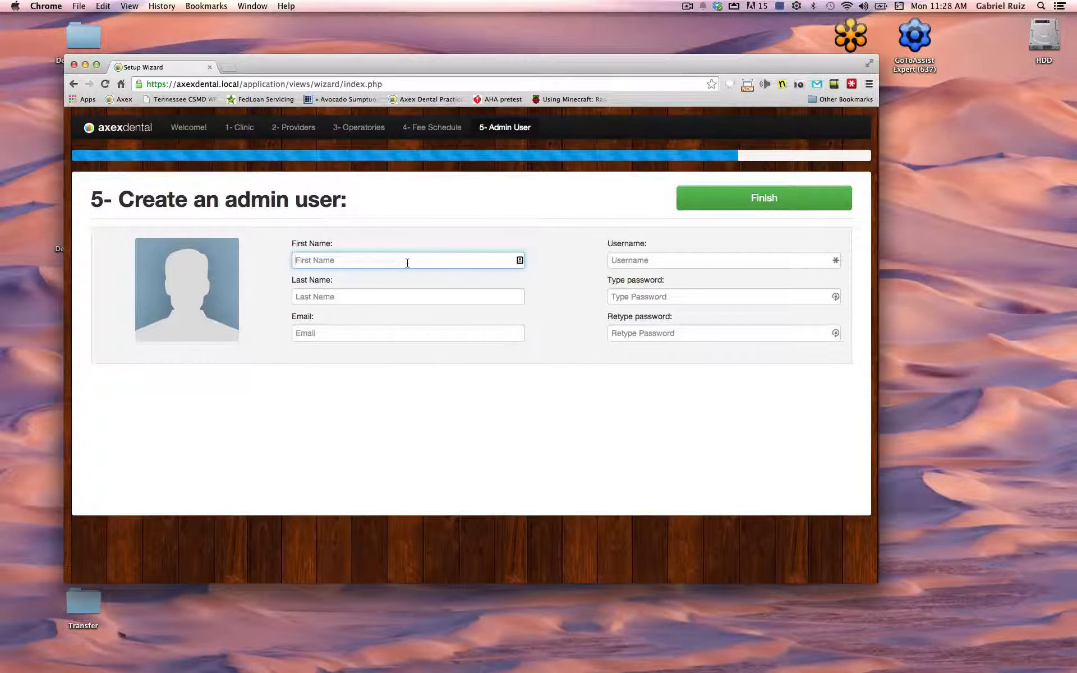
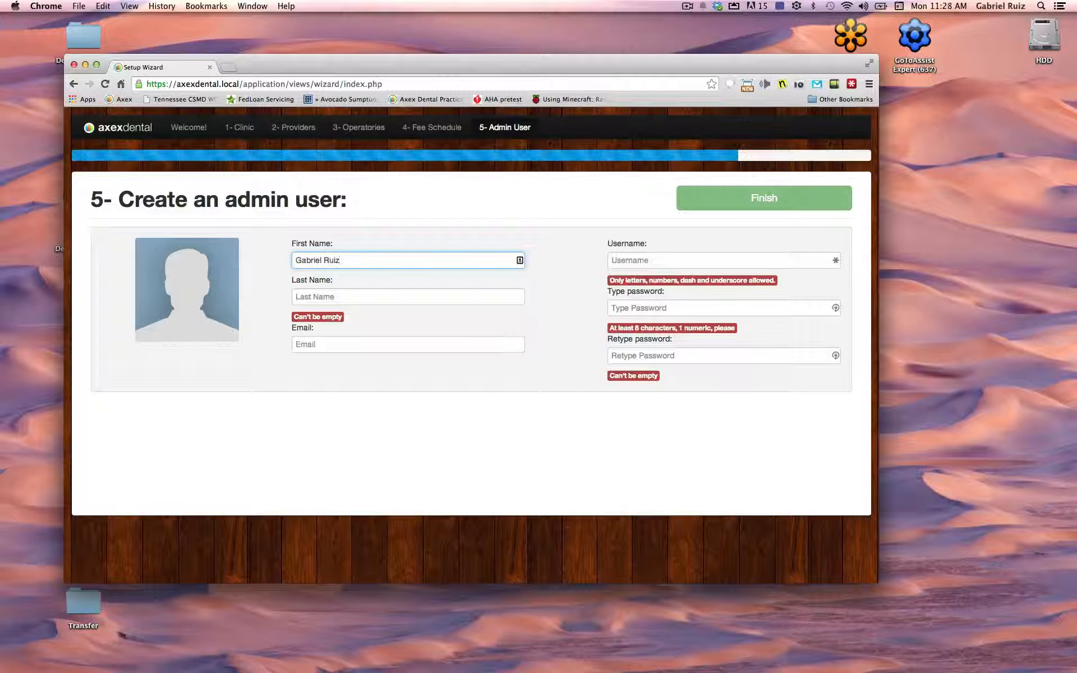
pyautogui.click(216, 275)
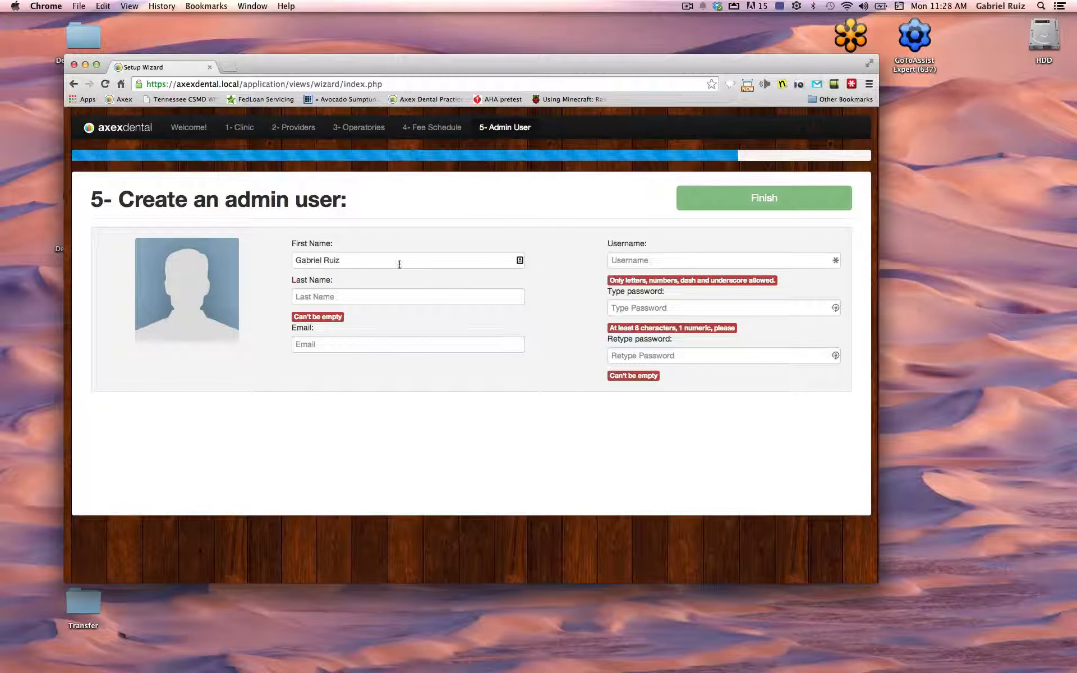
pyautogui.click(348, 258)
pyautogui.press('BackSpace')
pyautogui.press('BackSpace')
pyautogui.press('BackSpace')
pyautogui.press('BackSpace')
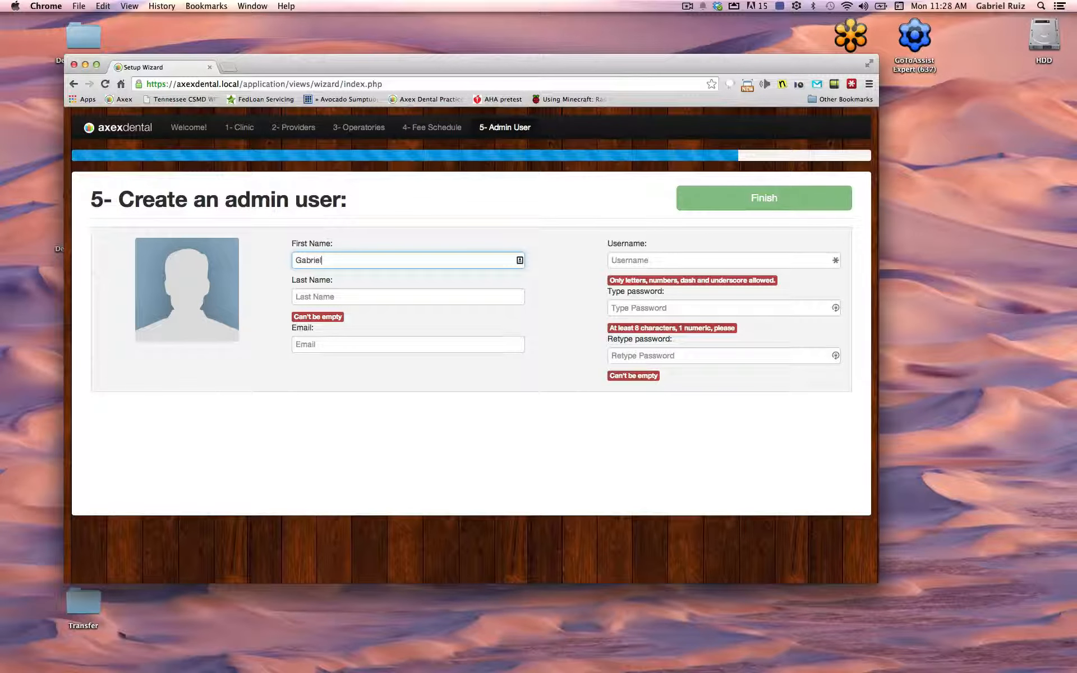
pyautogui.press('Tab')
pyautogui.write('Rui')
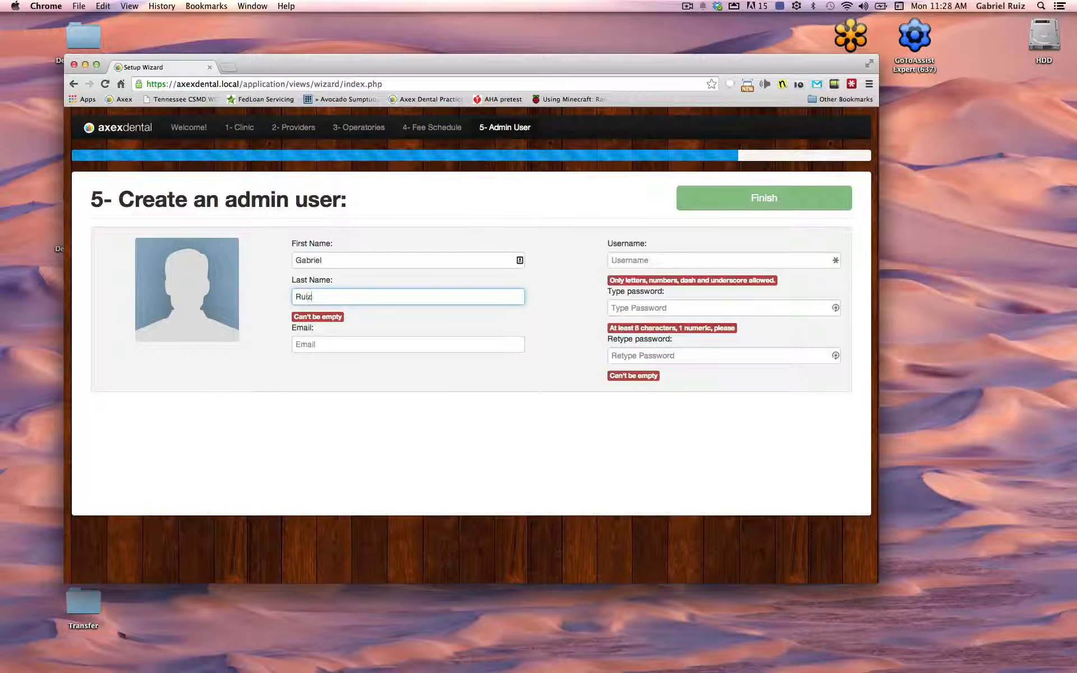
pyautogui.press('Tab')
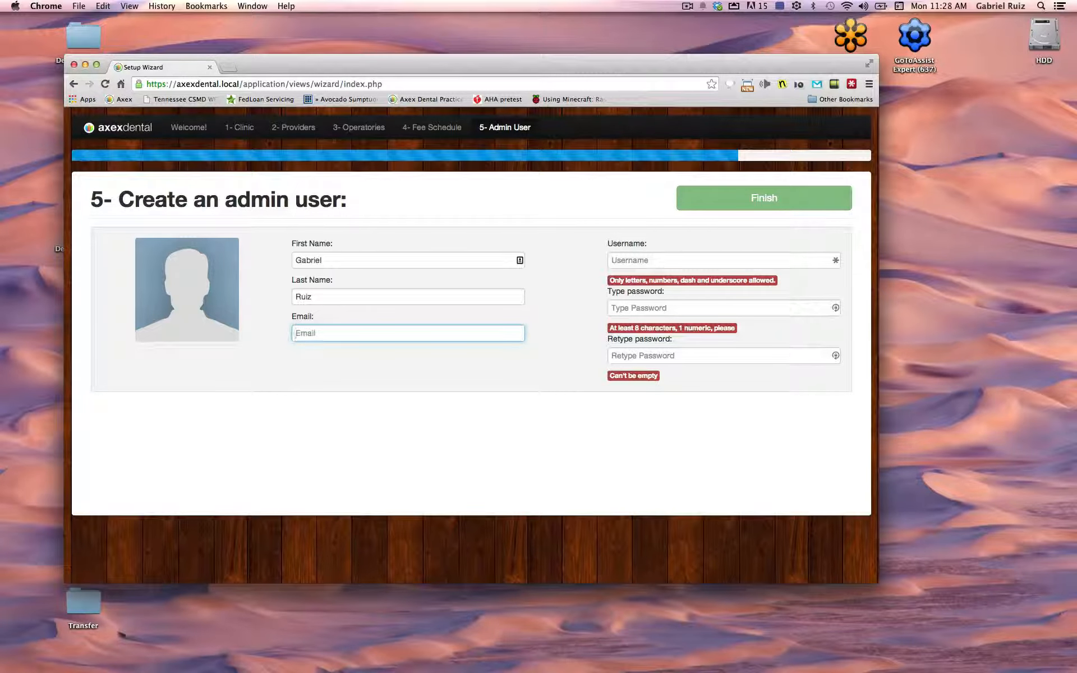
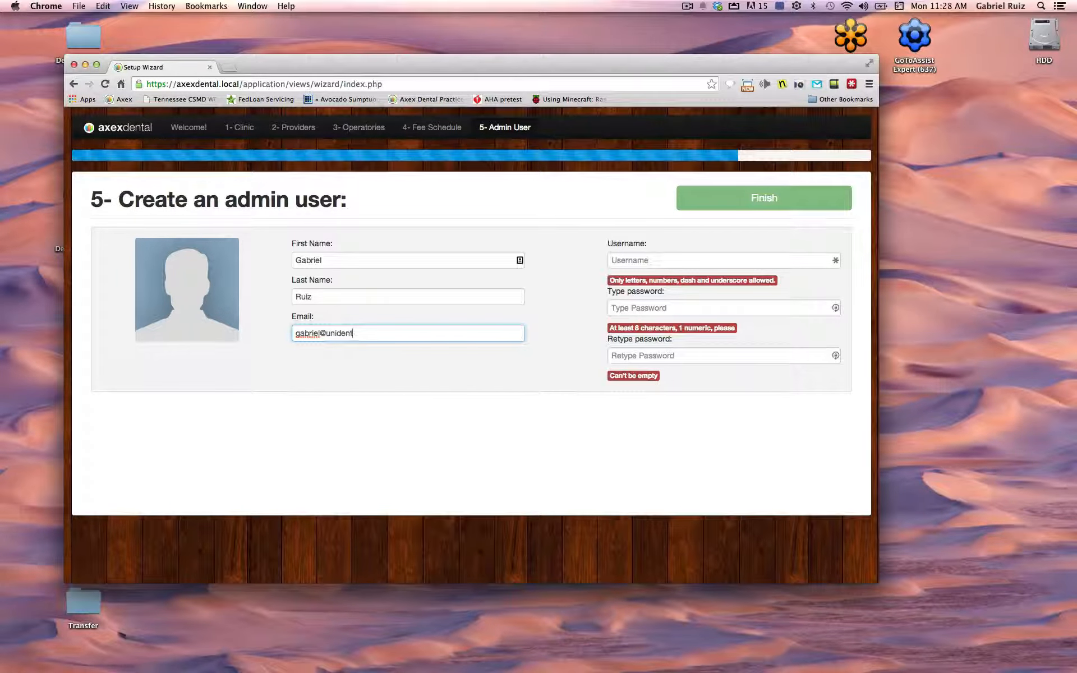
# Set the admin username to 'Admin', enter and confirm the password, and finish setup
pyautogui.click(659, 263)
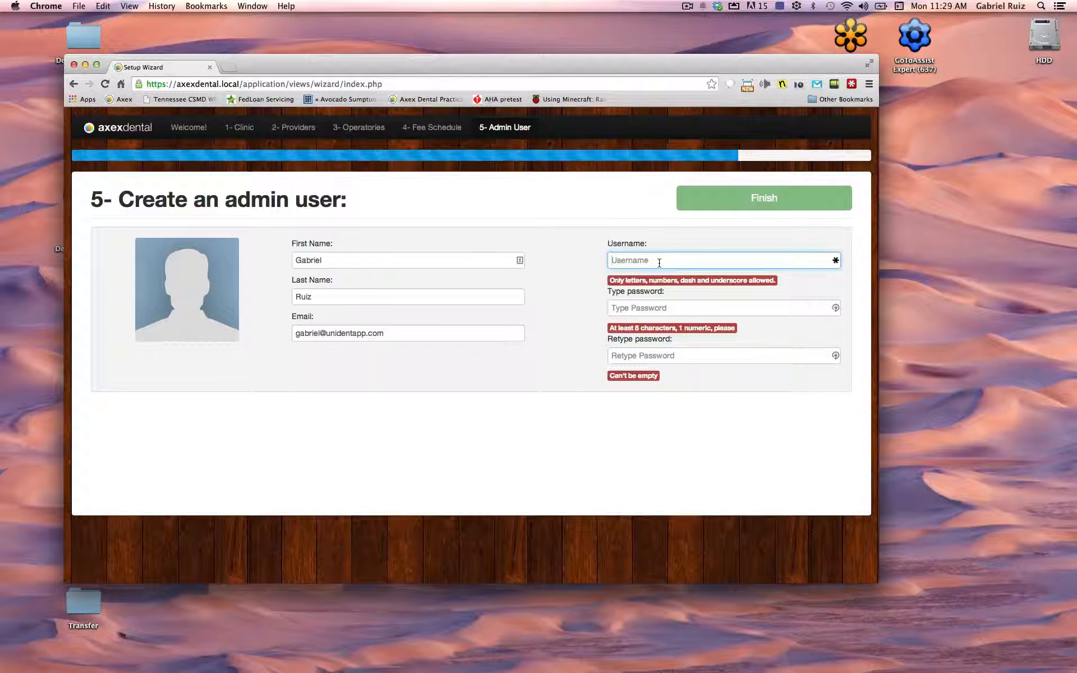
pyautogui.write('Admin')
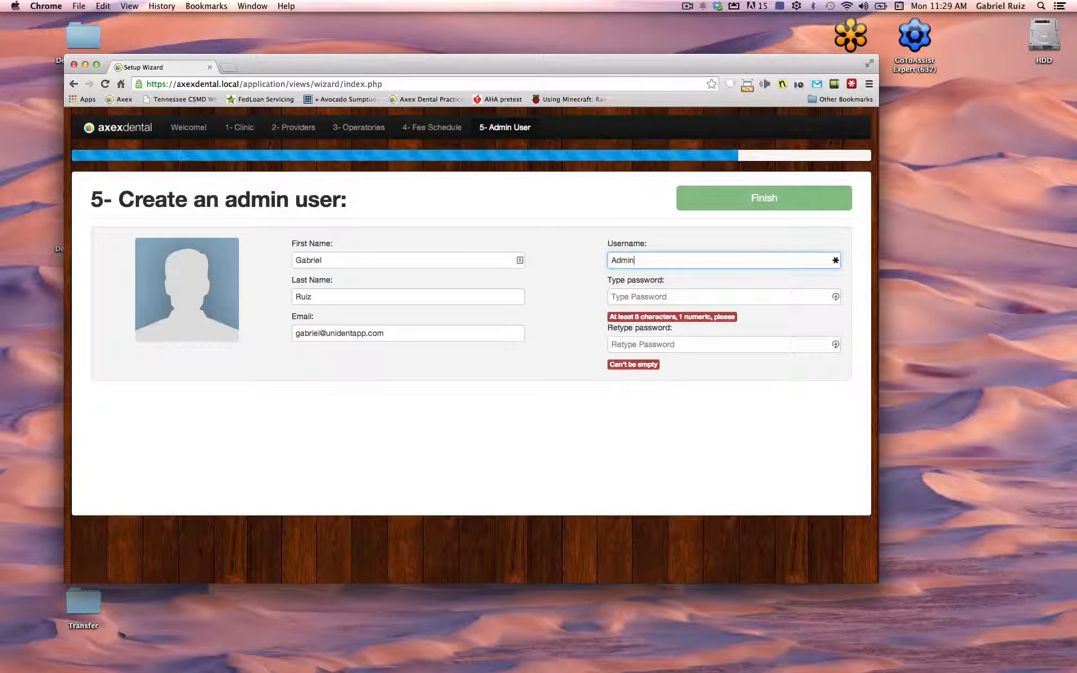
pyautogui.click(666, 295)
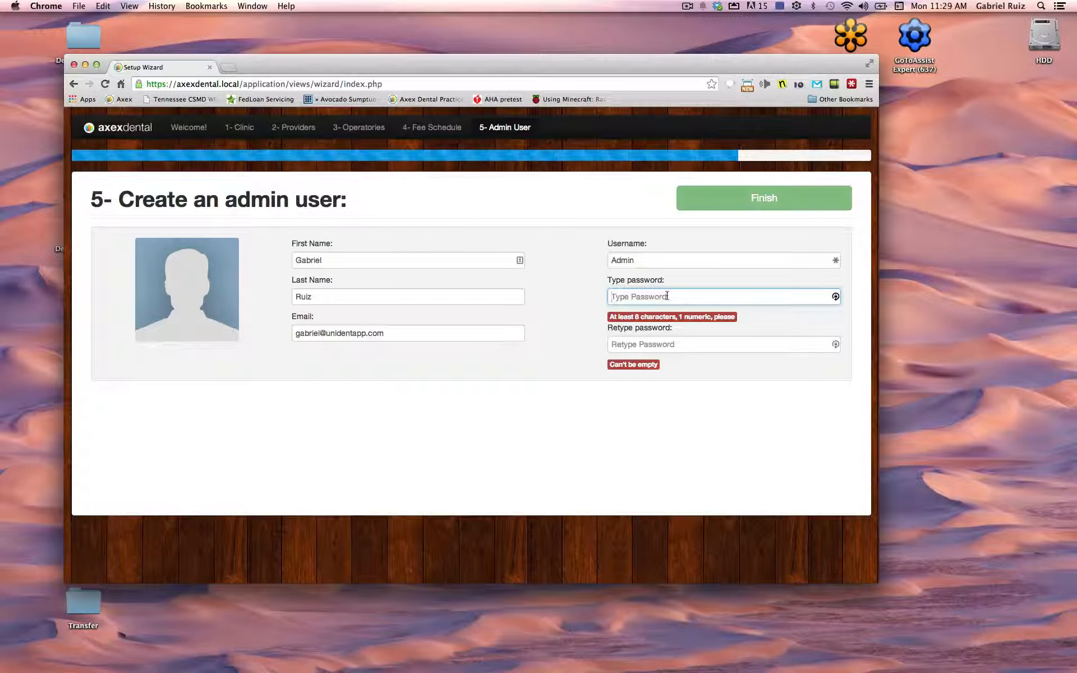
pyautogui.write('•••••••••')
pyautogui.press('Tab')
pyautogui.write('•')
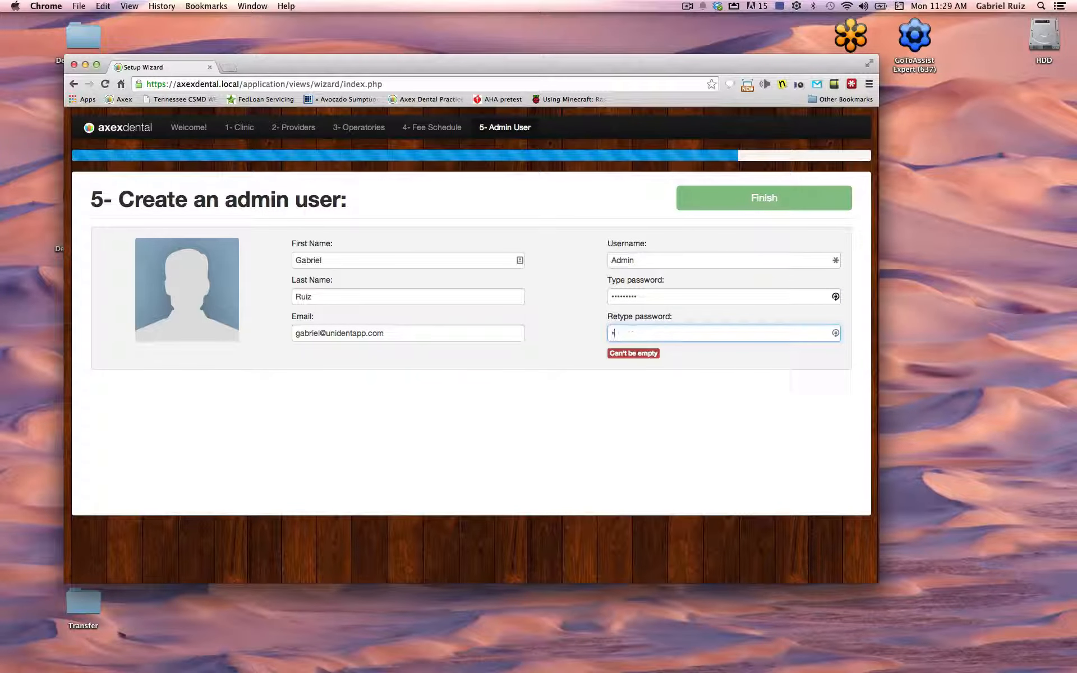
pyautogui.write('••••••')
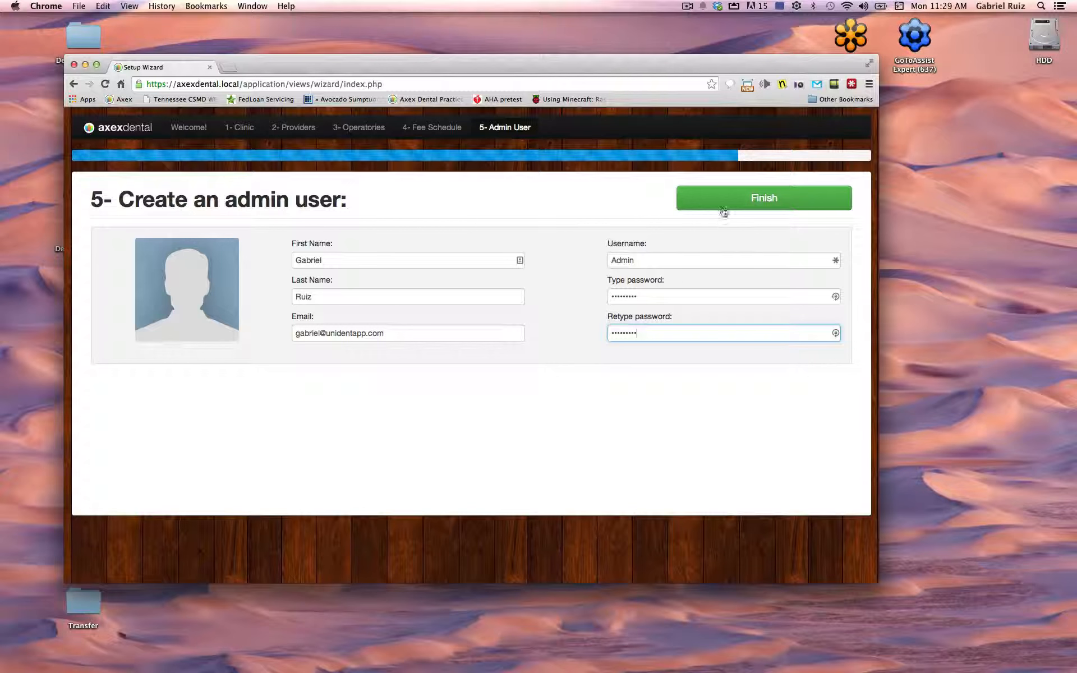
pyautogui.click(724, 206)
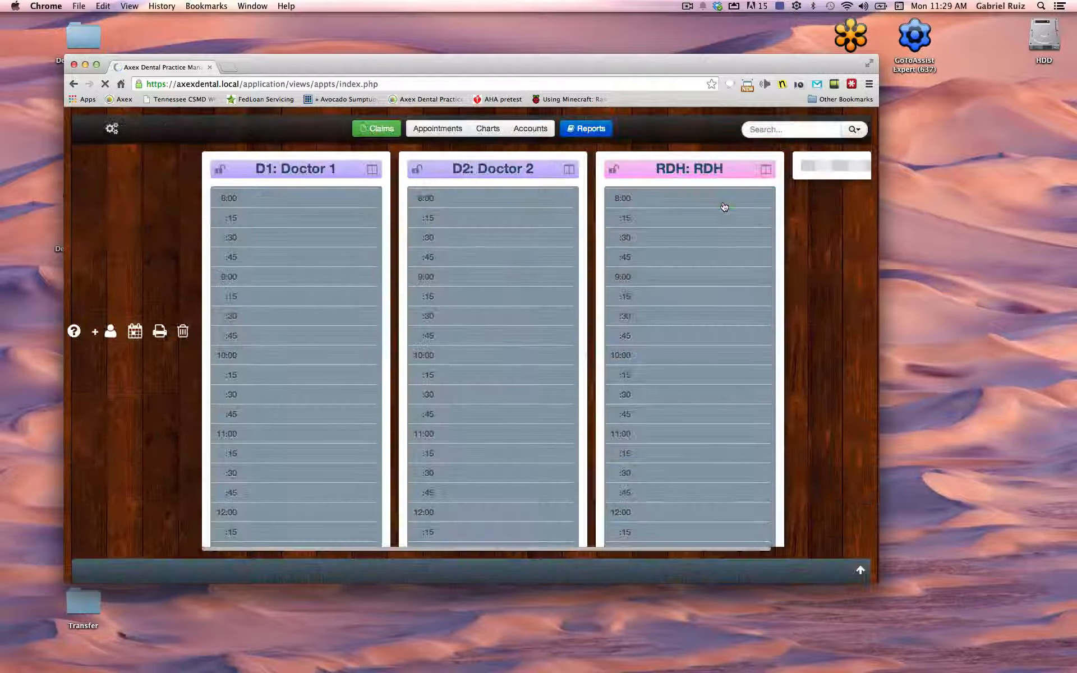